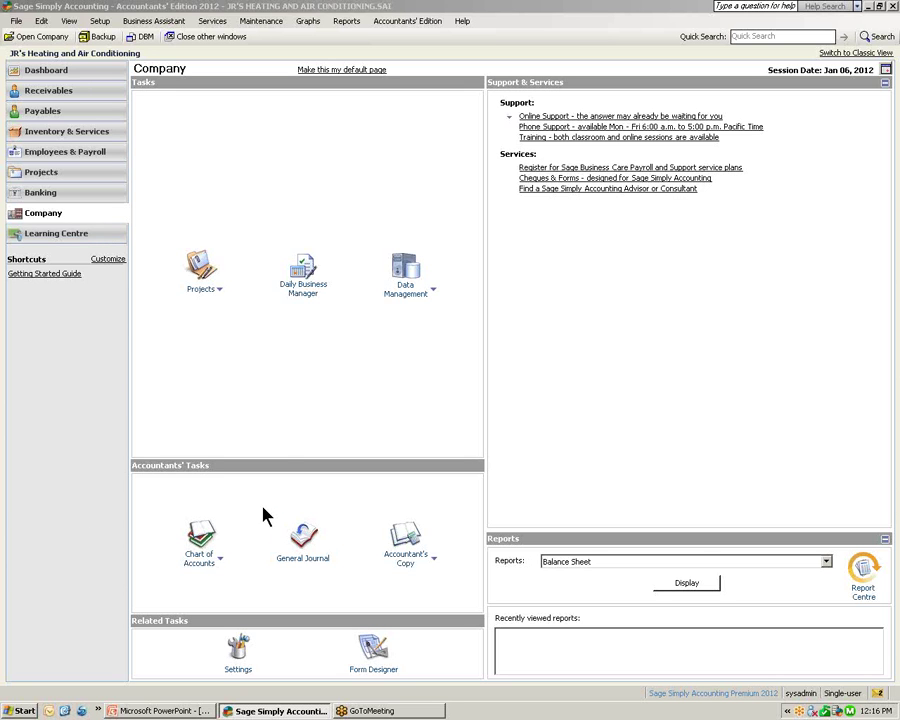
Start a general journal entry with the source Adjust and the date Jan 02, 2012.
click(304, 539)
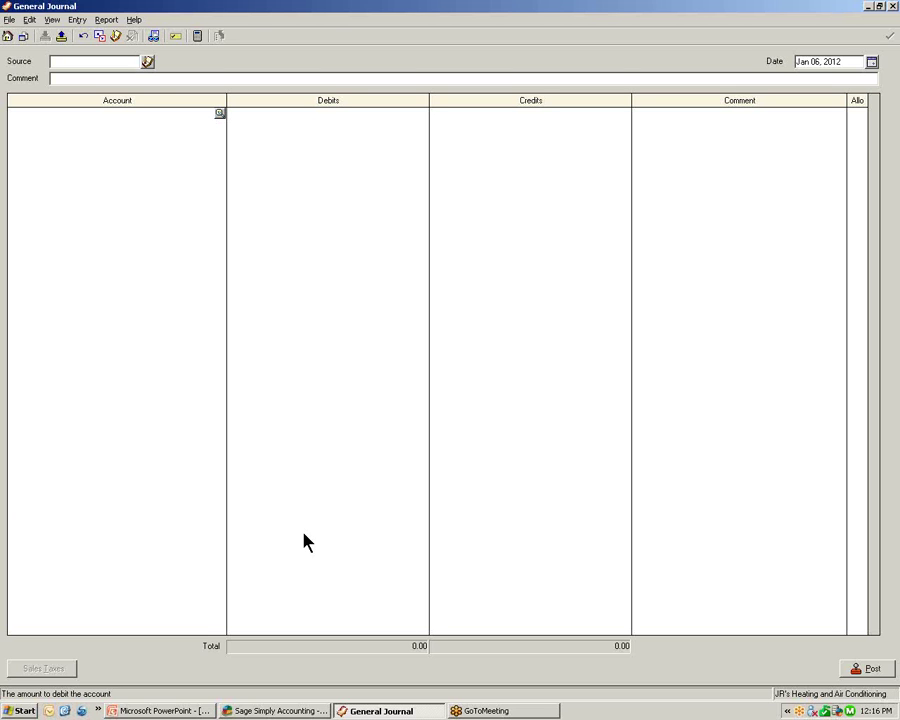
text(Adju)
key(BackSpace)
key(BackSpace)
text(just)
click(872, 63)
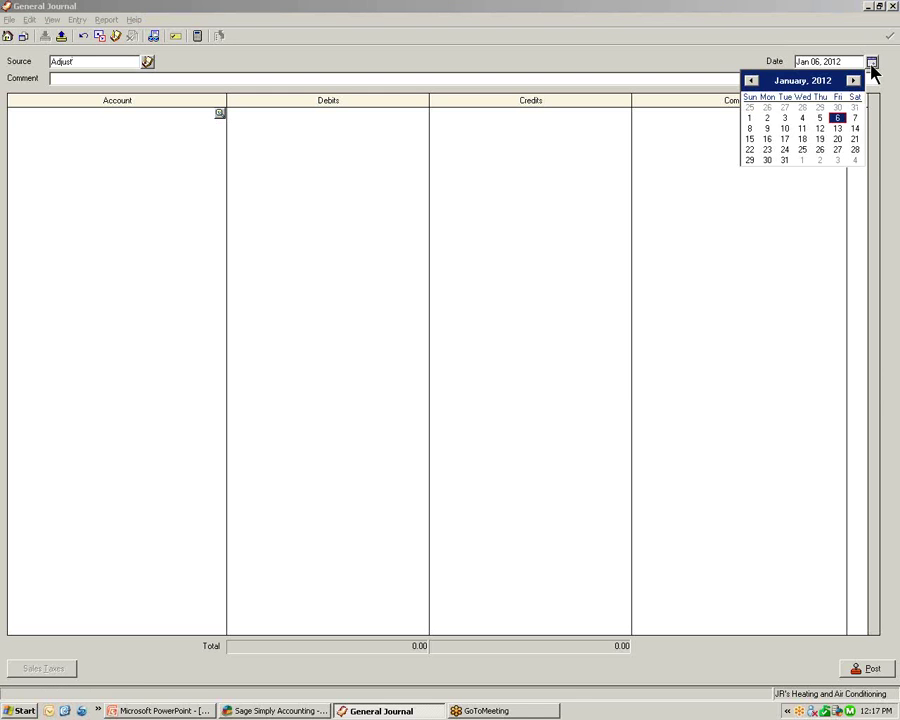
click(768, 119)
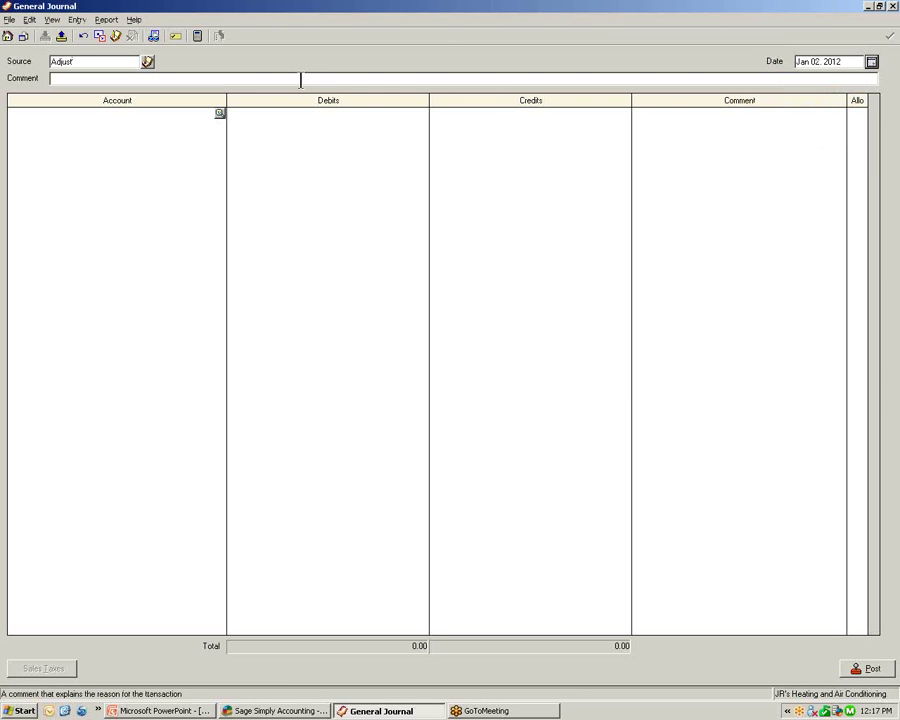
Enter the journal entry comment "Monthly insurance adjustment, dec 31/2012".
text(Monthly insurance adj)
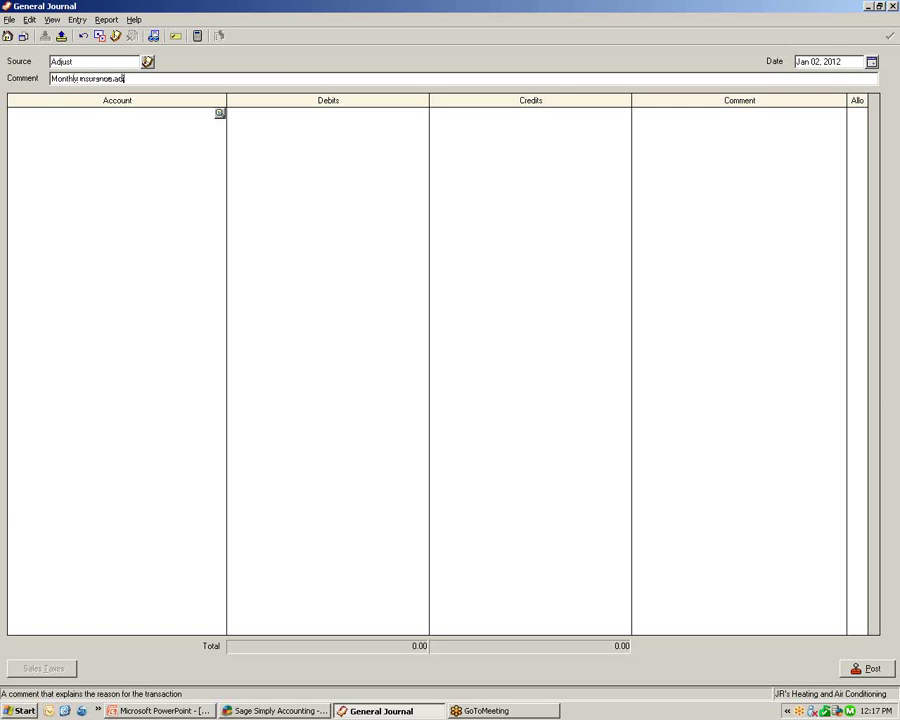
text(ustment.)
text(dec 31/2012)
Debit account 5685 Insurance 100.00 and credit account 1320 Prepaid Expenses 100.00.
click(157, 113)
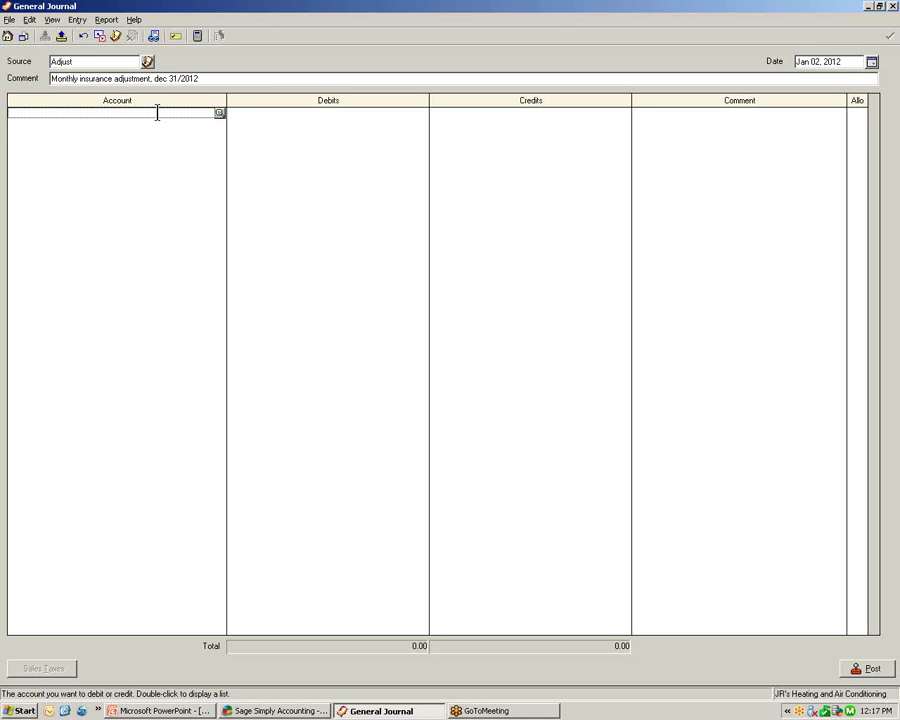
text(5)
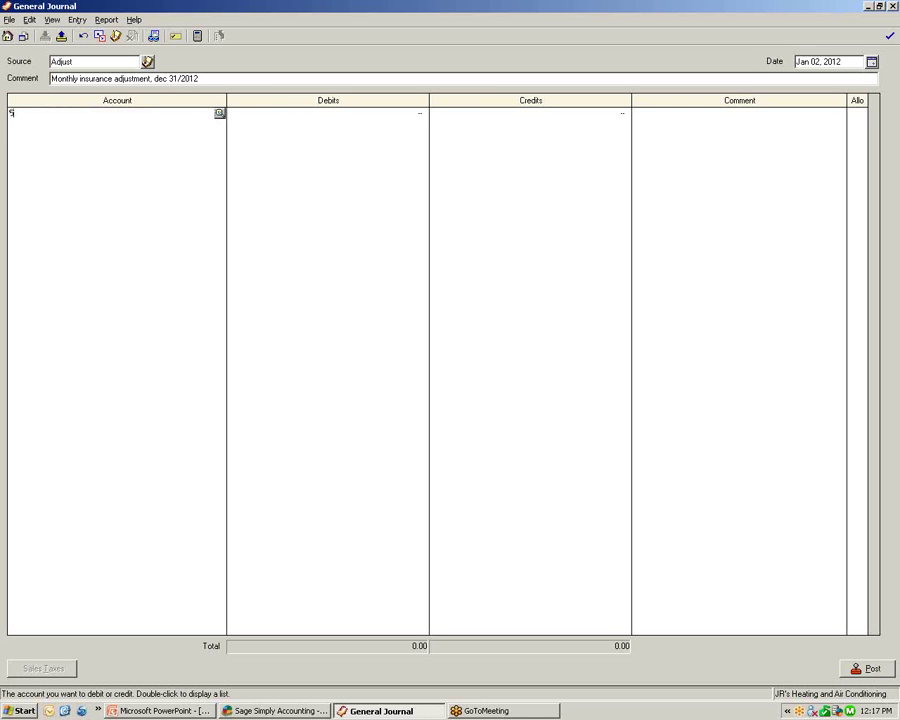
text(665)
key(Tab)
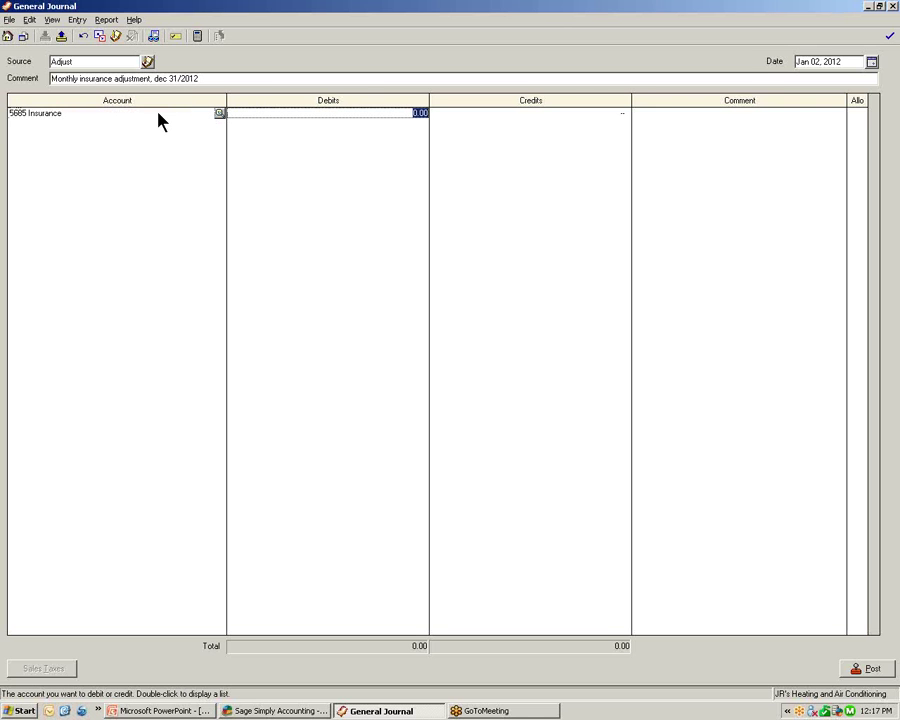
text(100.00)
click(147, 123)
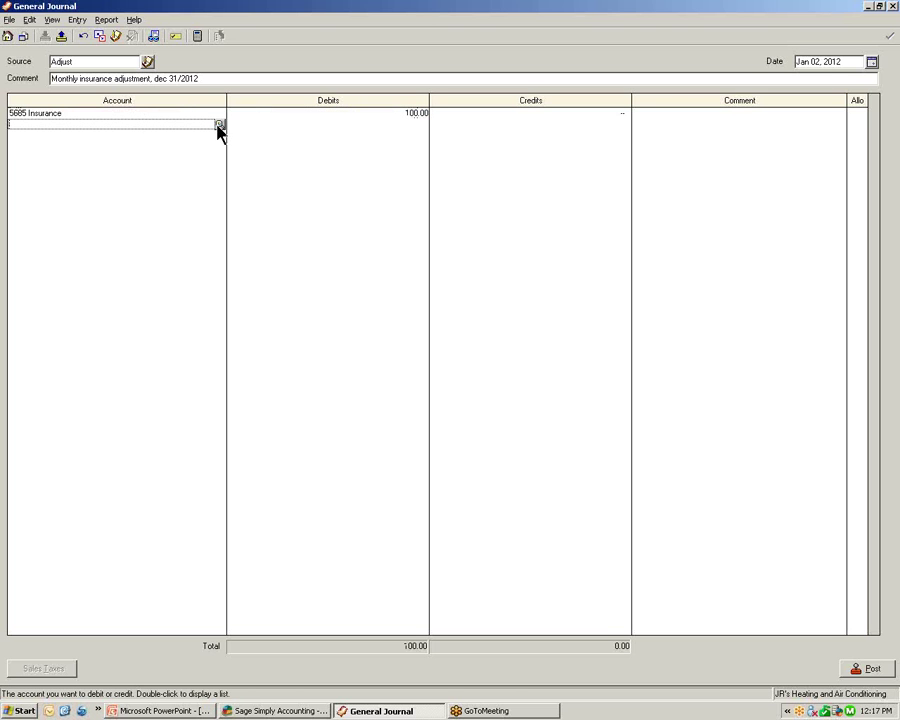
text(1320)
key(Tab)
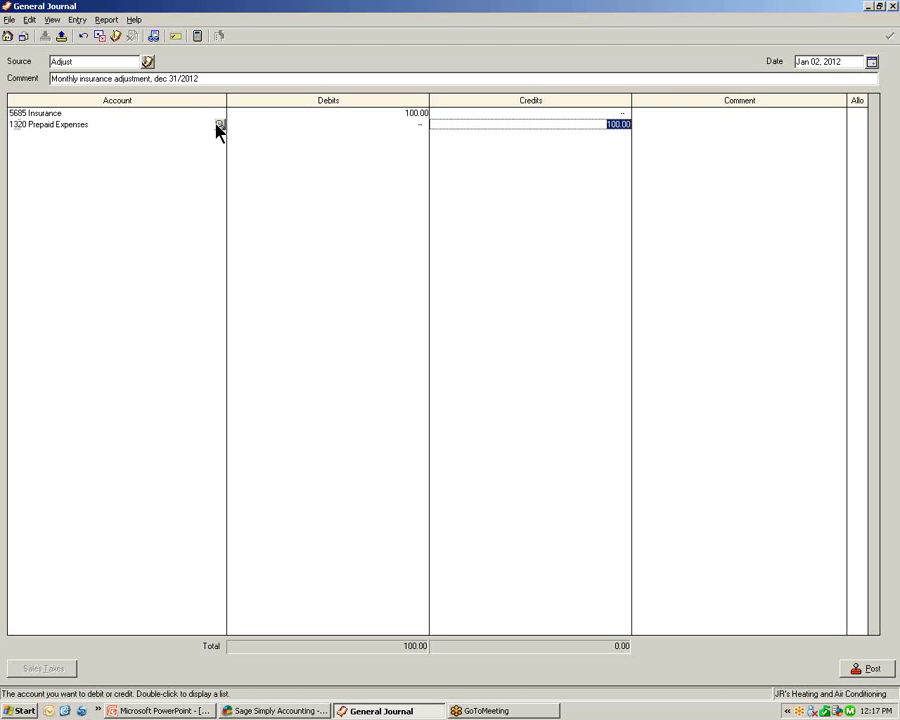
click(337, 183)
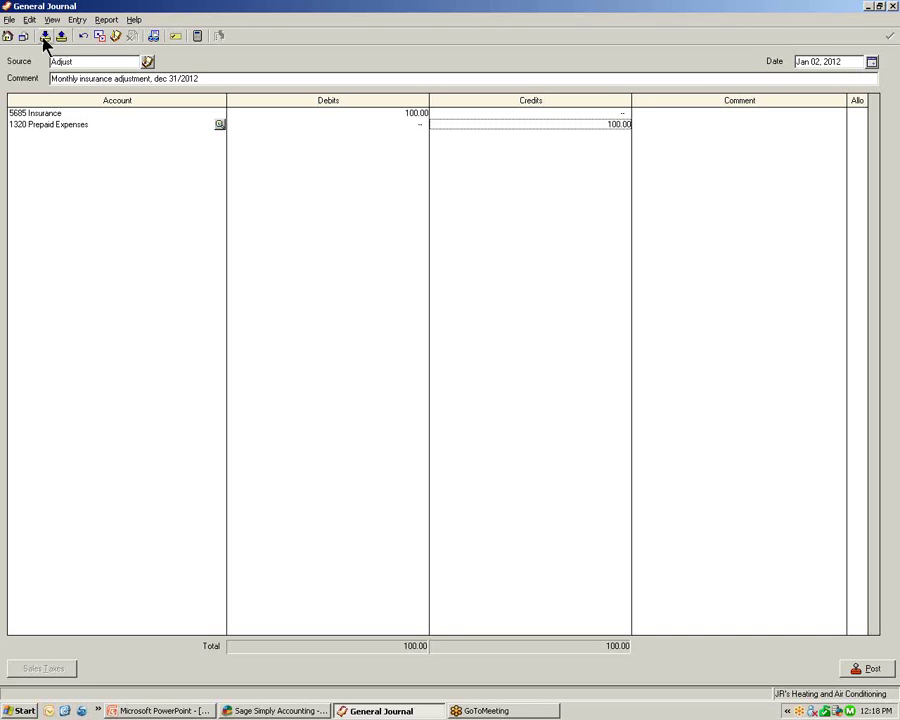
Store the insurance adjustment as a recurring transaction with Monthly frequency, keeping the suggested name, and post the entry.
click(44, 38)
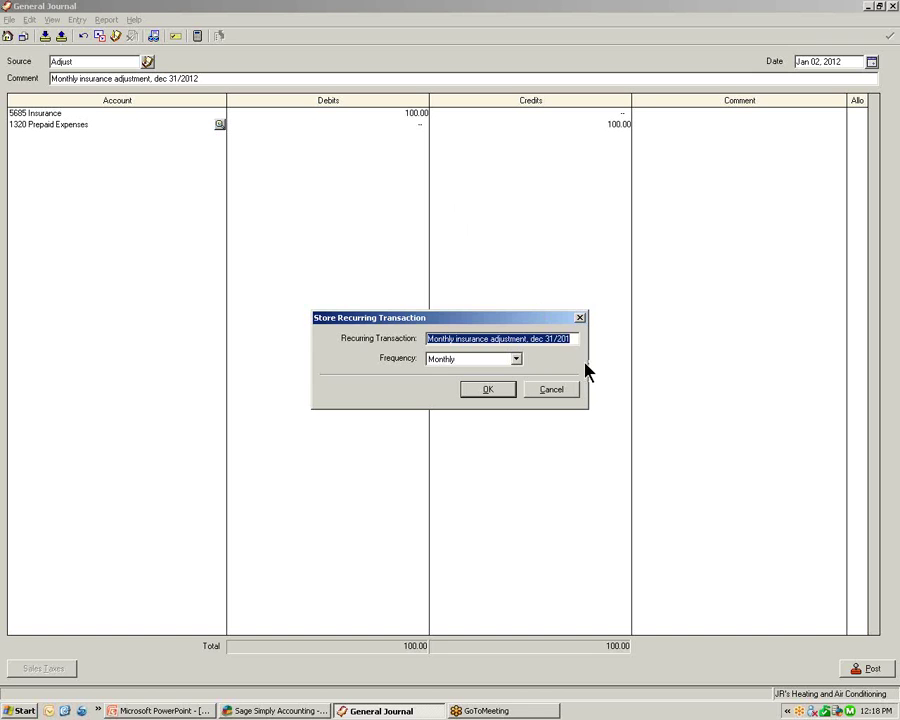
click(516, 362)
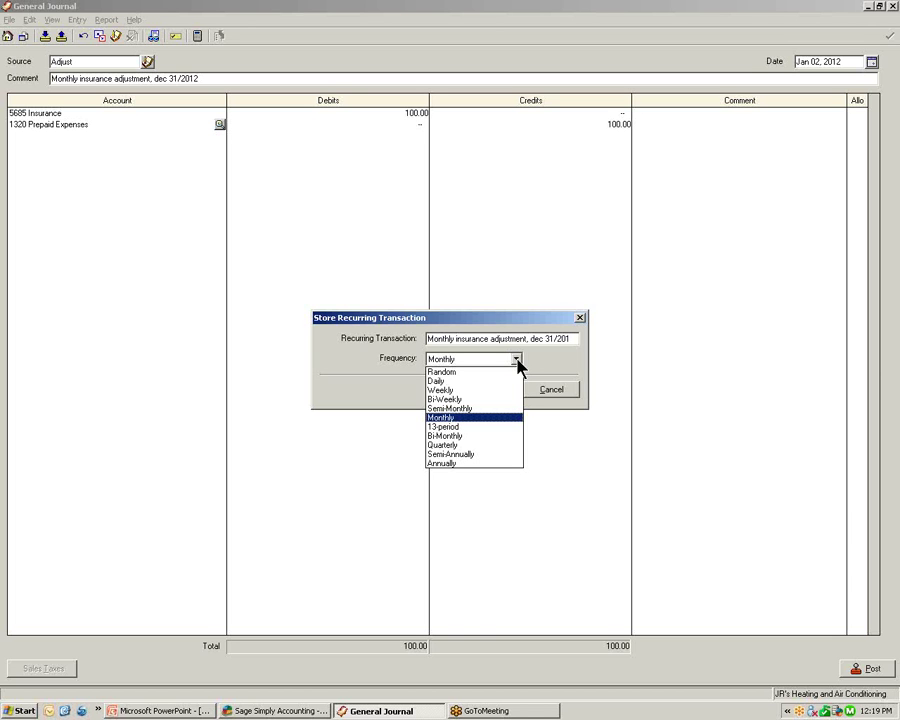
click(505, 417)
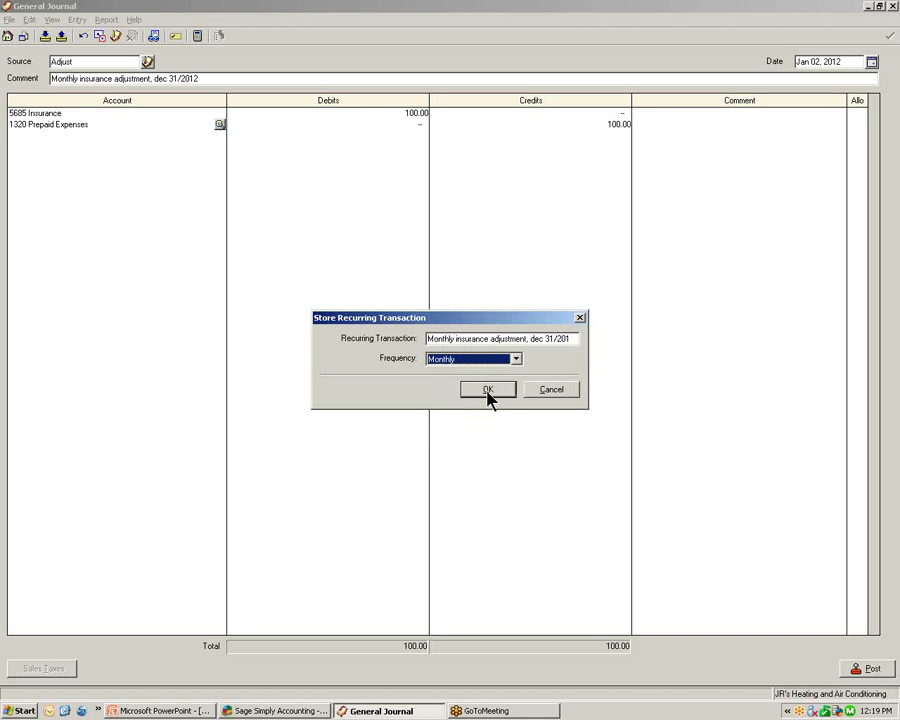
click(488, 391)
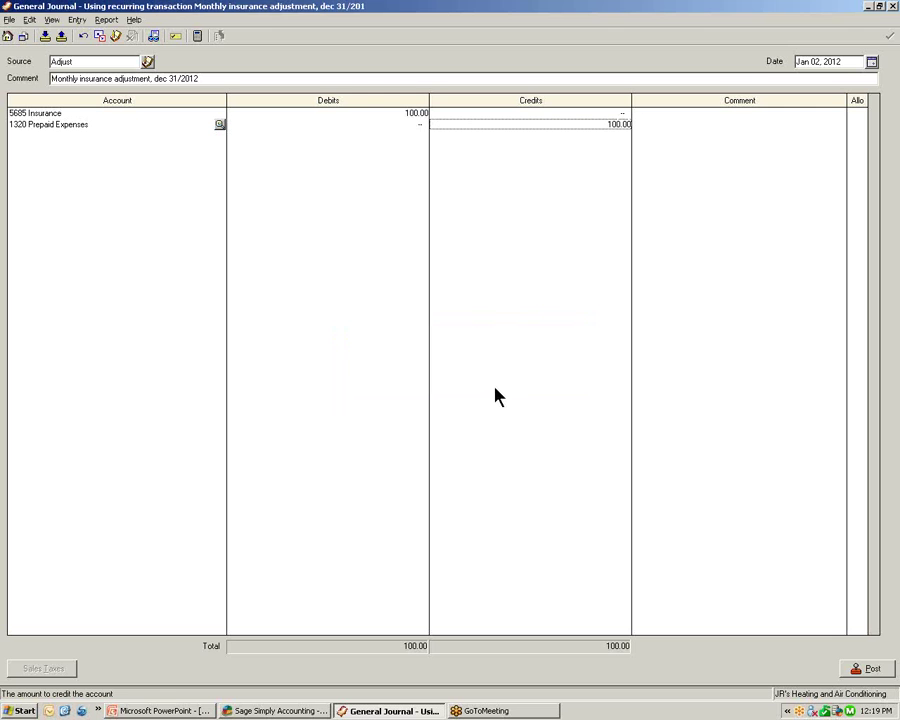
click(872, 672)
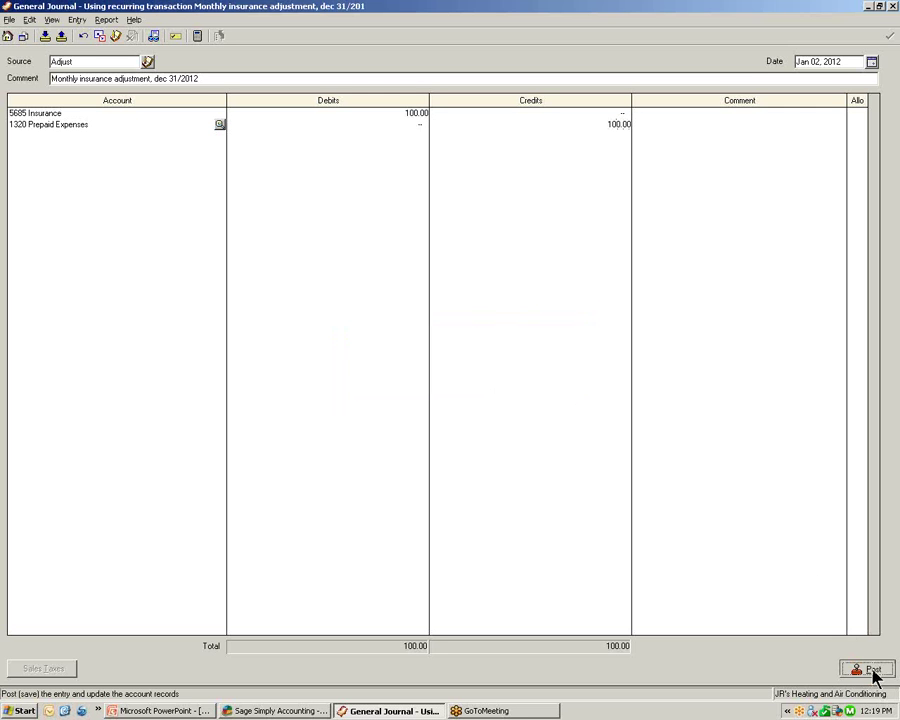
click(556, 394)
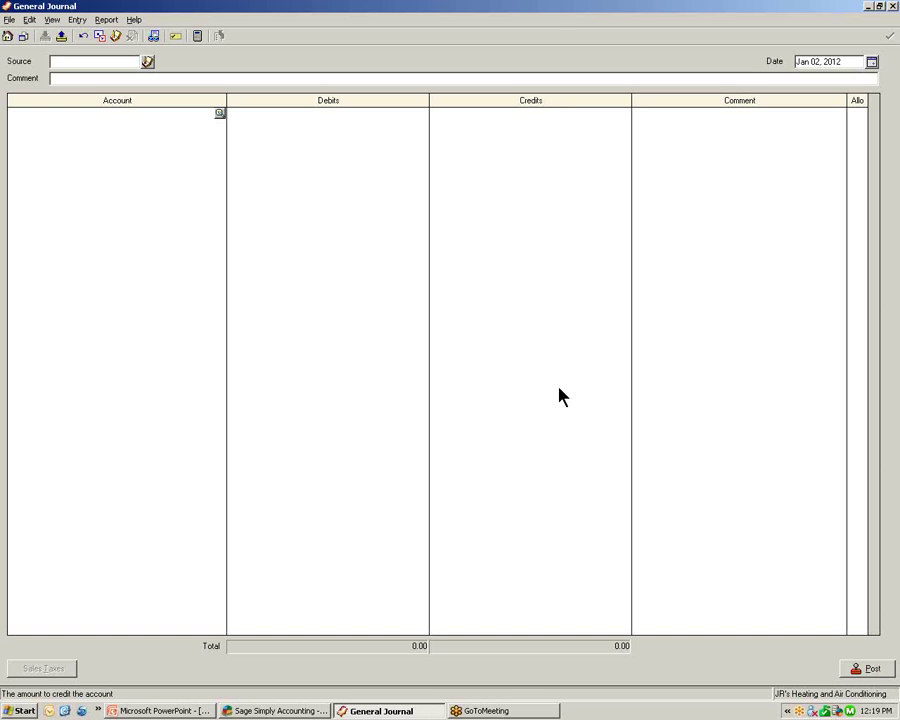
View the recurring journal transactions by Next Due Date and recall the monthly insurance adjustment.
click(62, 40)
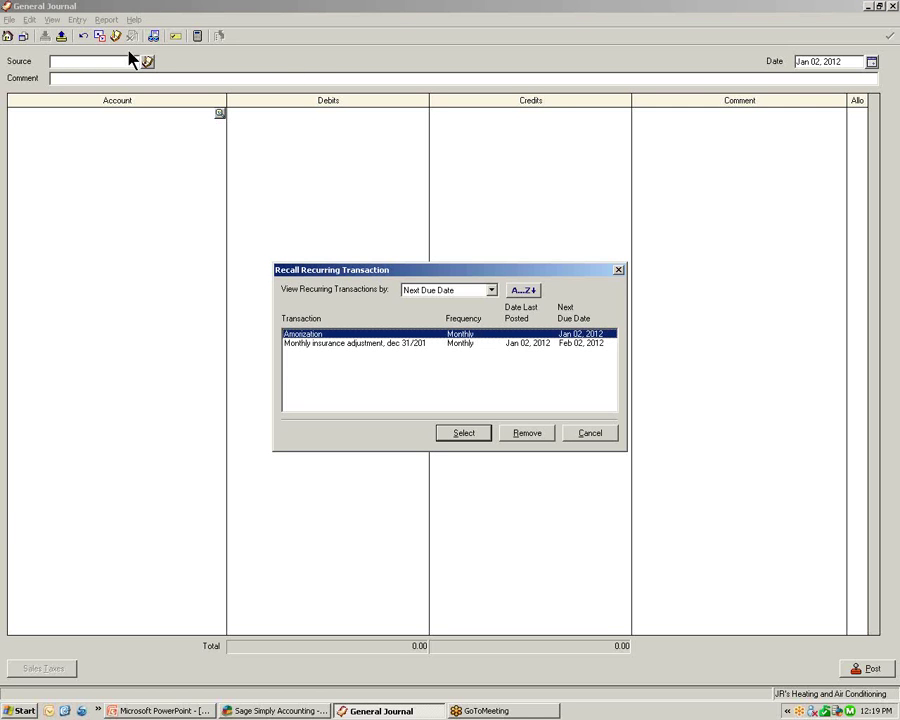
click(491, 292)
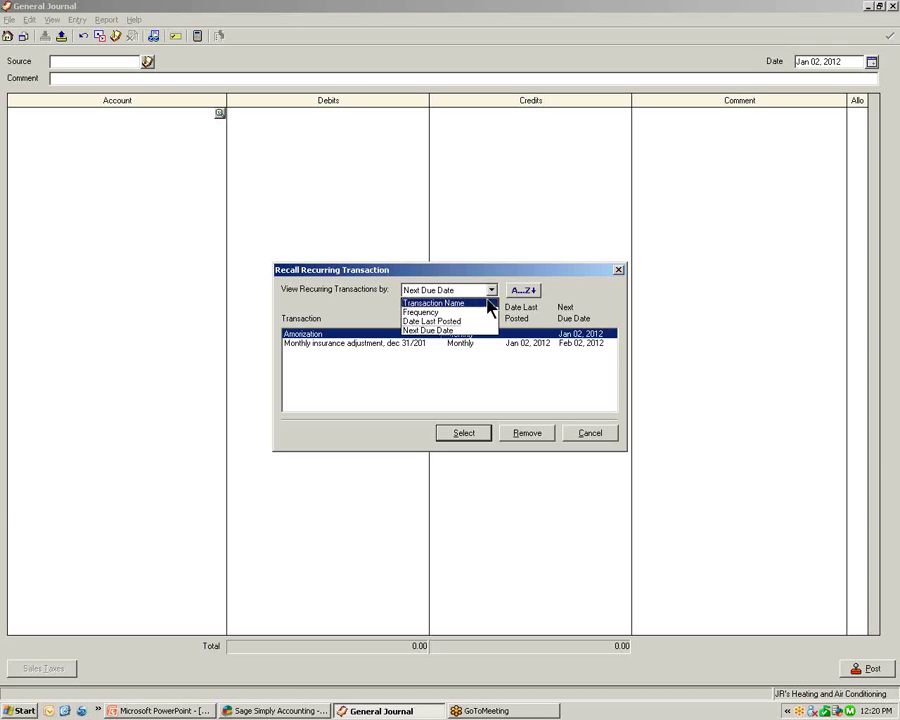
click(483, 331)
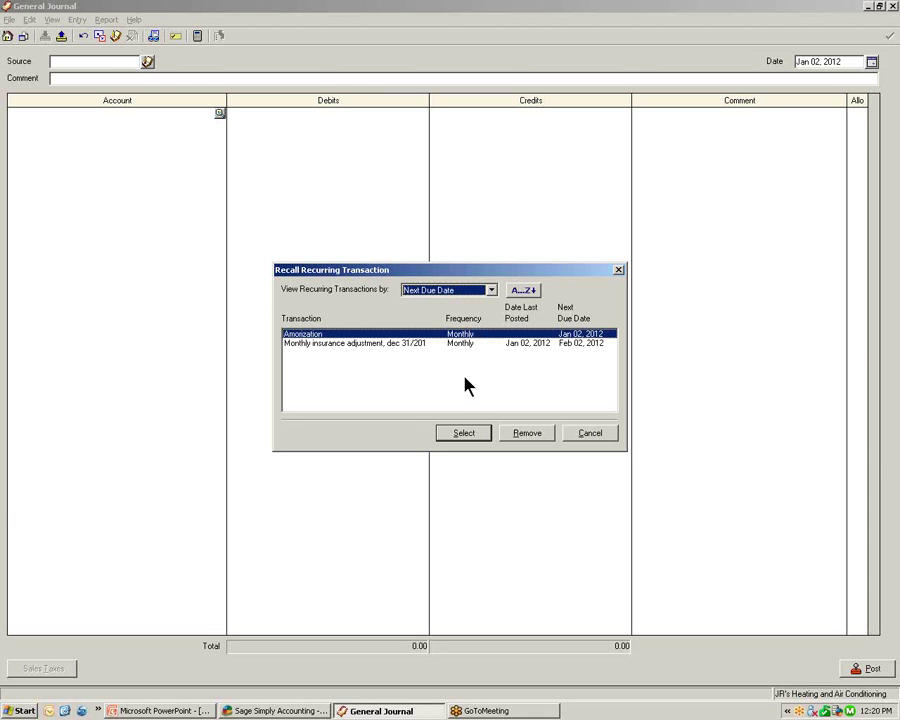
click(459, 343)
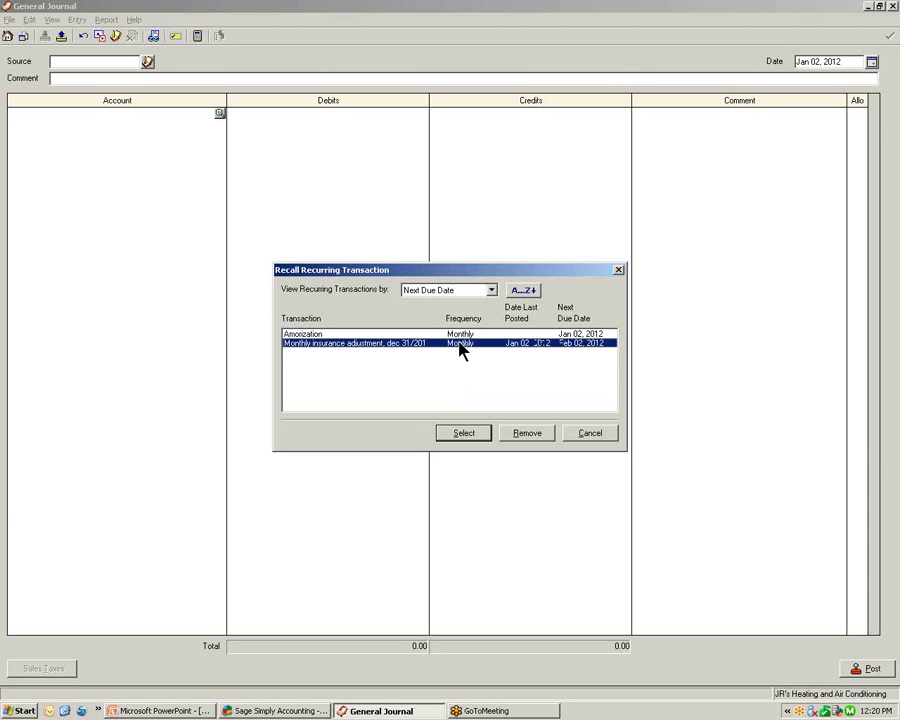
click(464, 434)
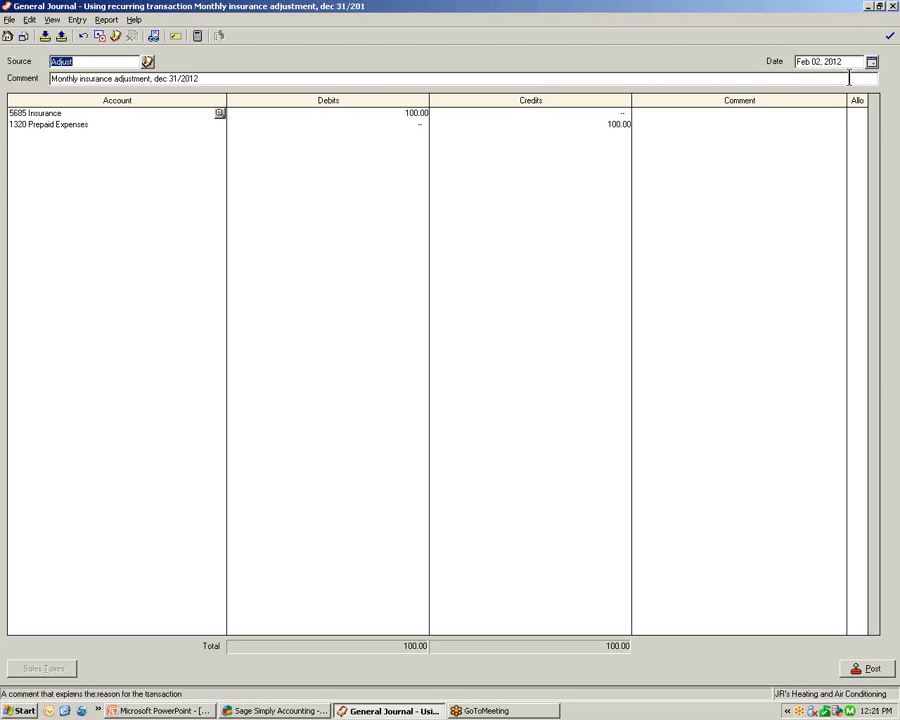
Post the recalled insurance adjustment dated Feb 02, 2012, accepting the date beyond the session date.
click(874, 672)
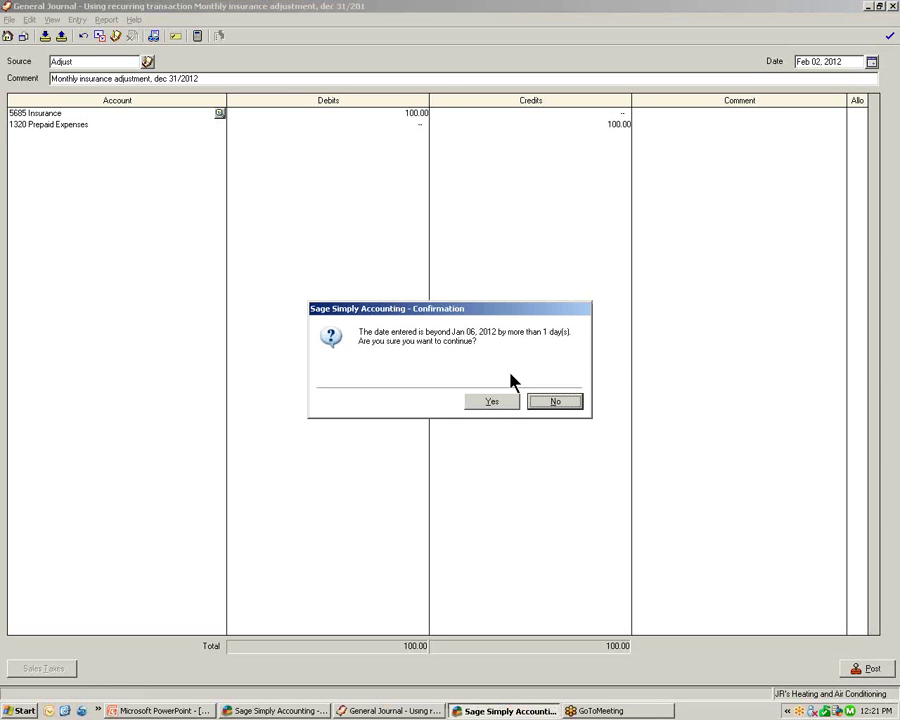
click(494, 404)
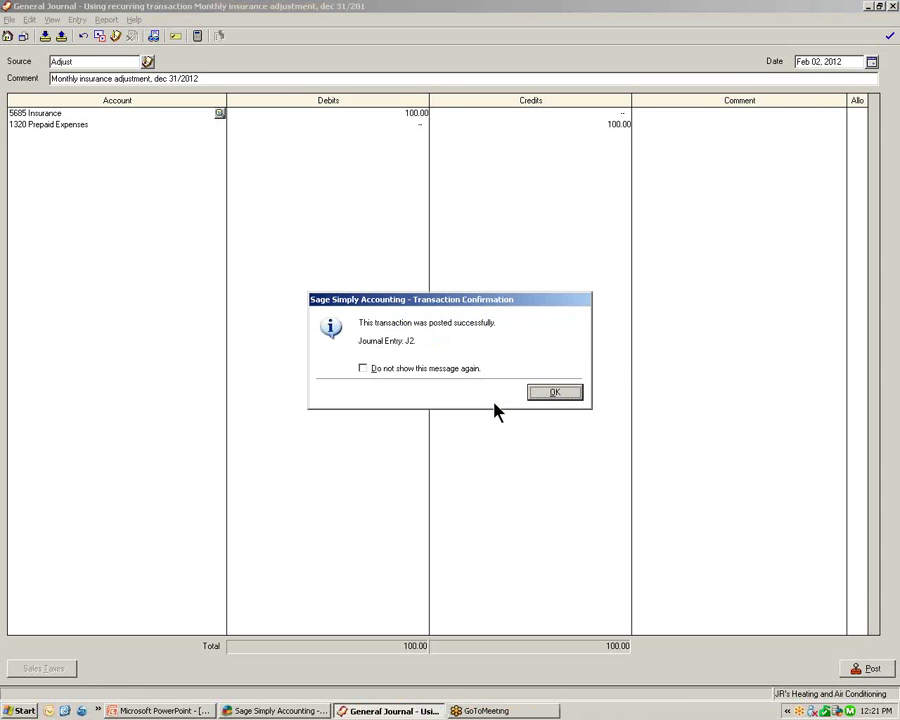
click(554, 394)
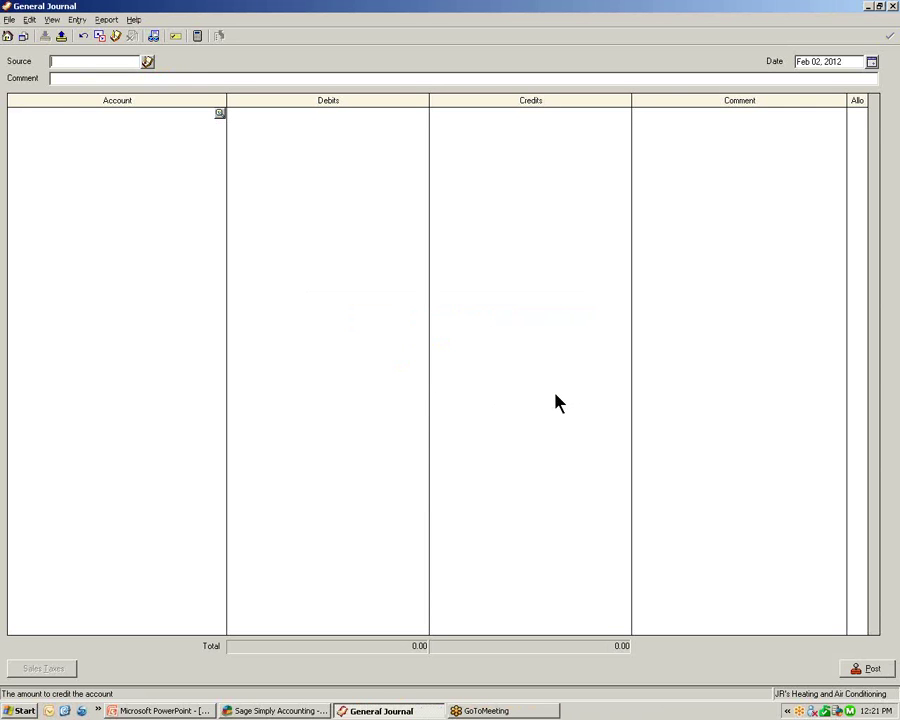
Recall the recurring Amorization transaction and post it, leaving the general journal when done.
click(62, 38)
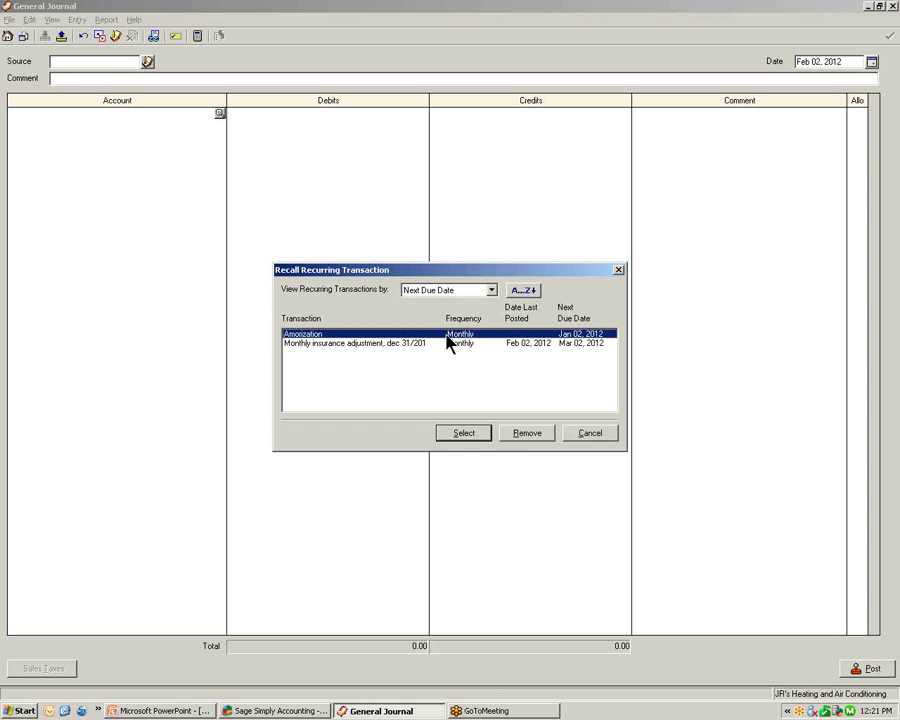
click(464, 433)
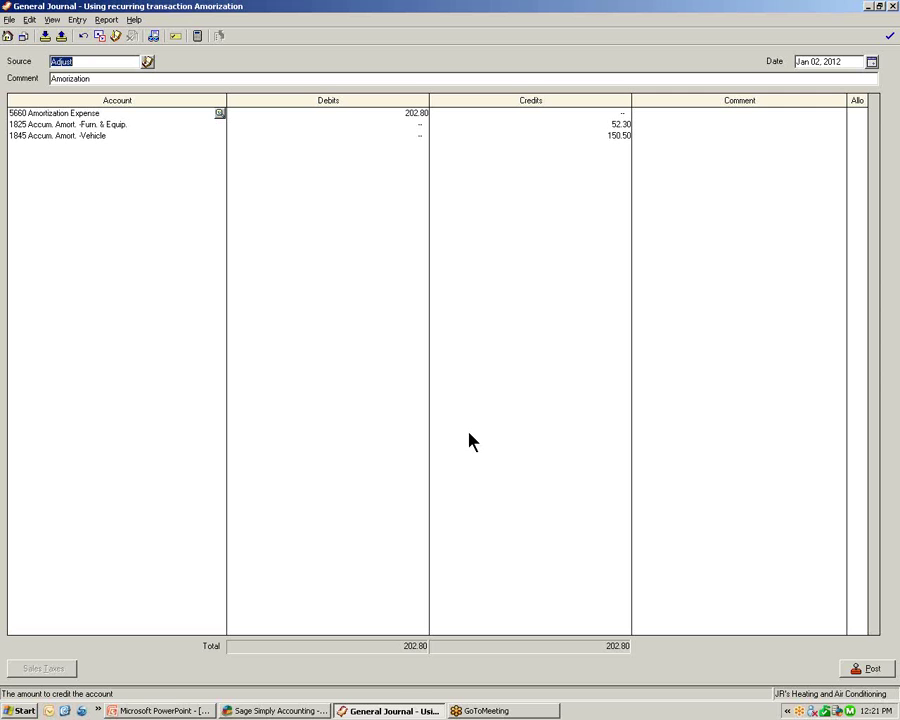
click(869, 671)
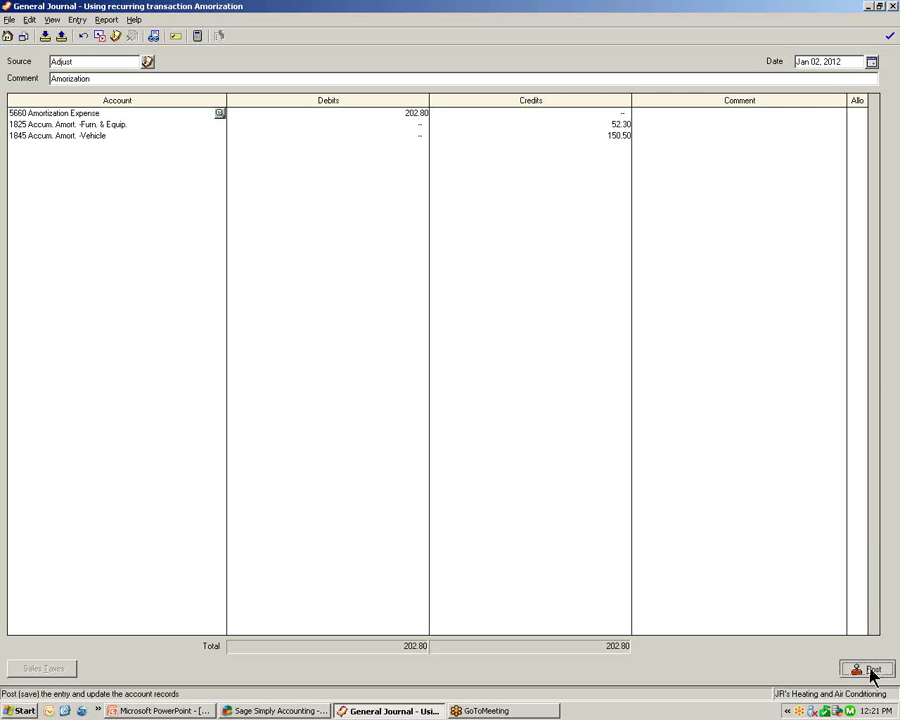
click(546, 397)
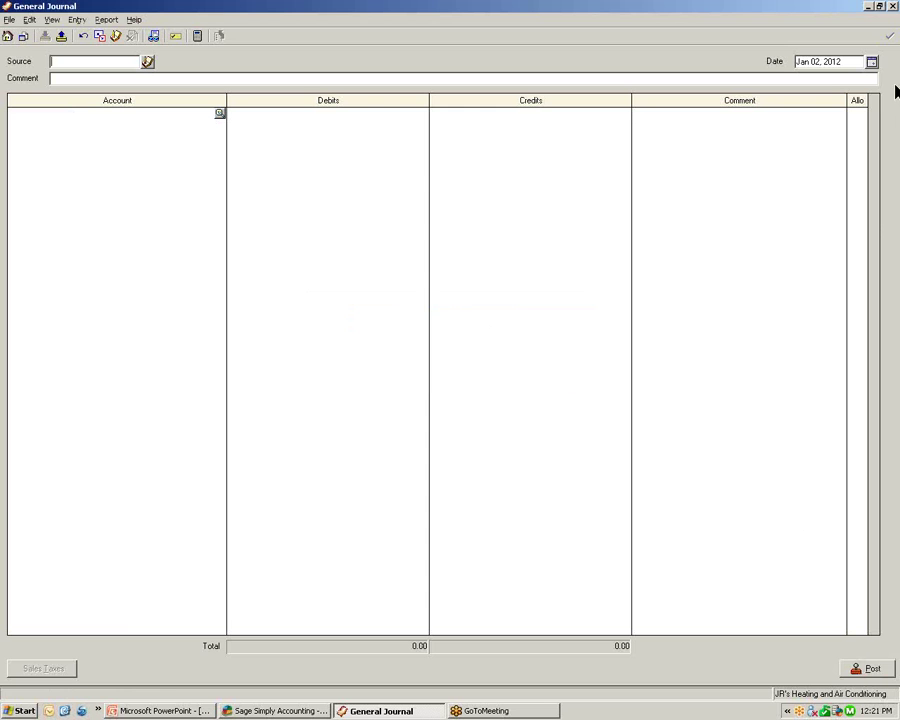
click(893, 7)
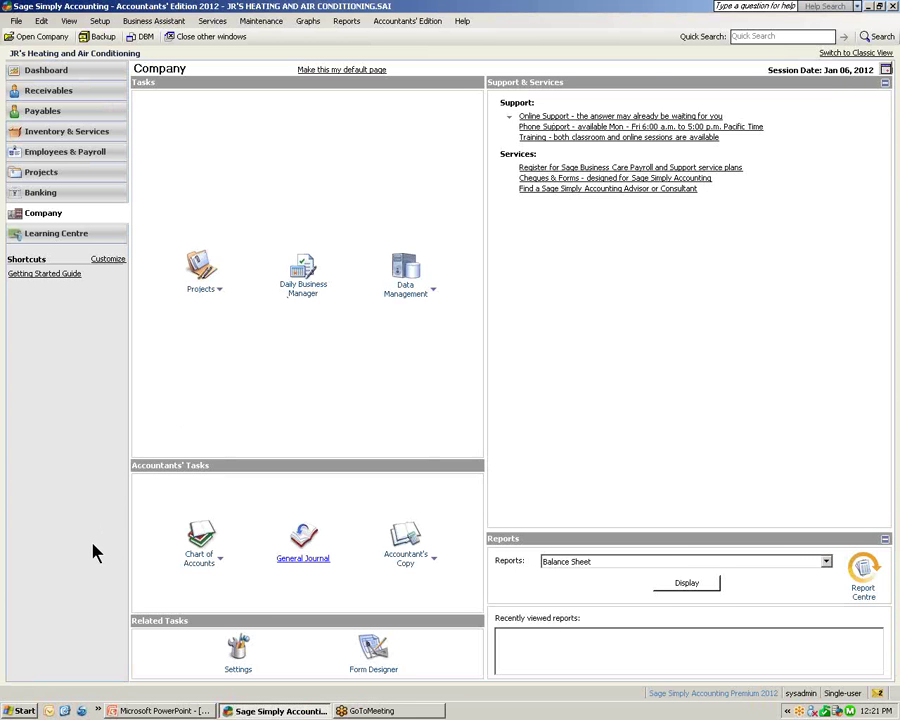
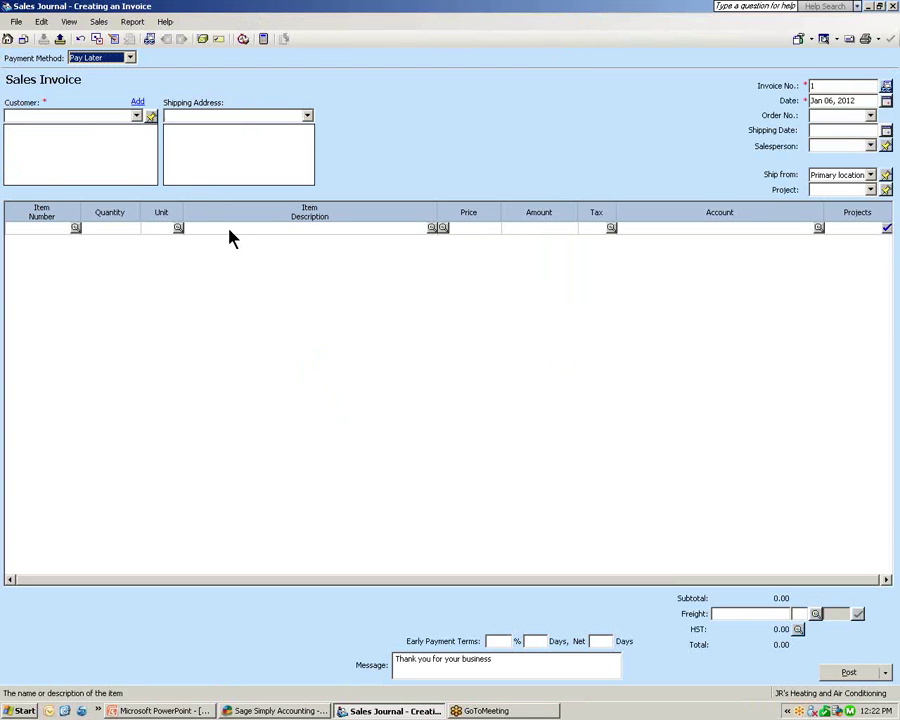
Recall the recurring Waterloo Property Group sales invoice and e-mail it with My E-mail Software, allowing Outlook to send it.
click(60, 40)
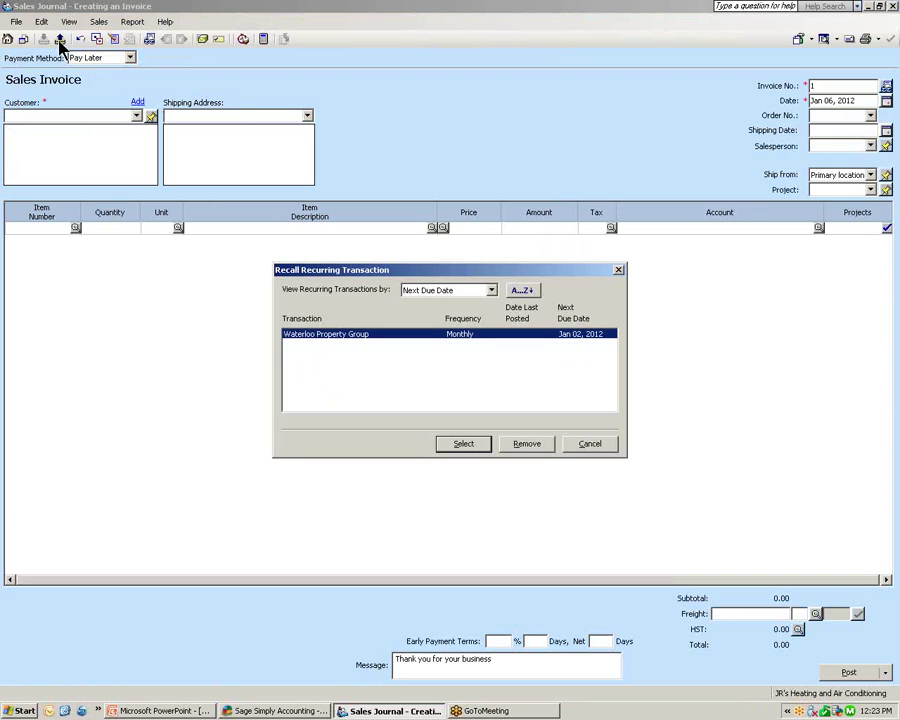
click(463, 447)
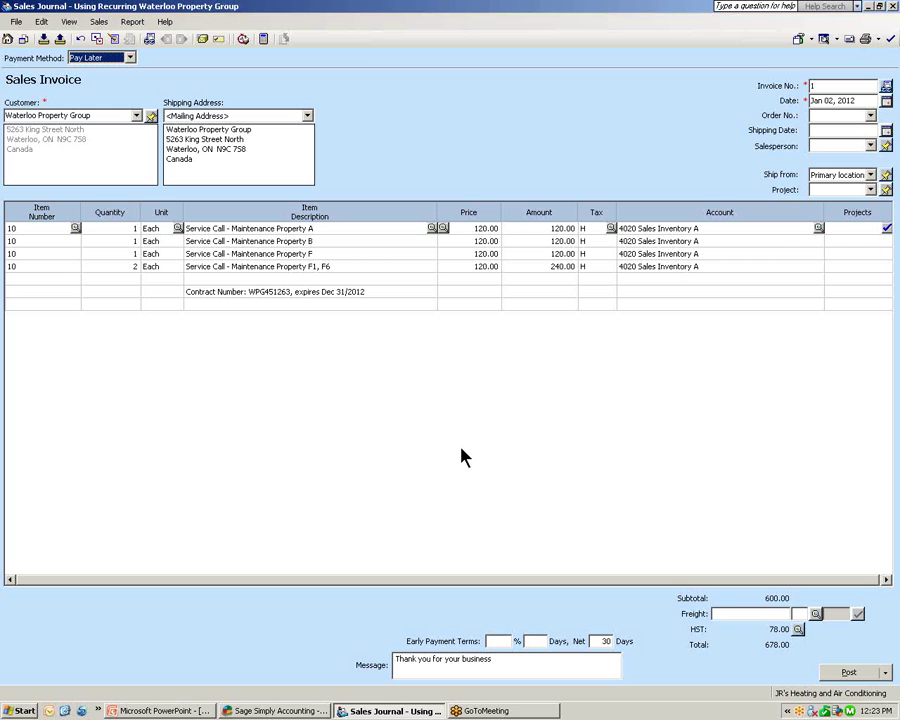
click(848, 39)
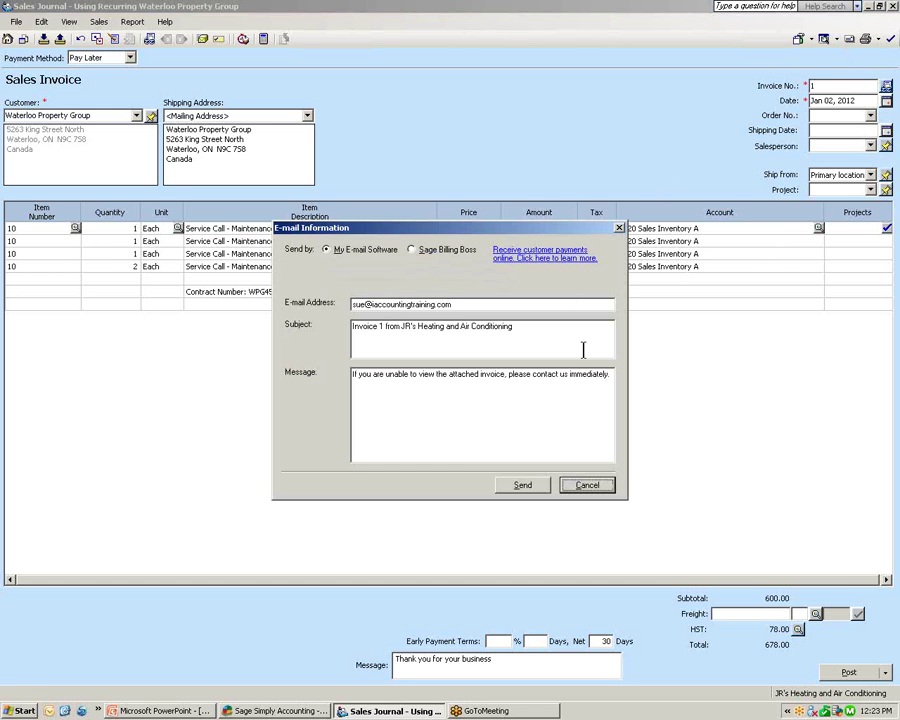
click(524, 486)
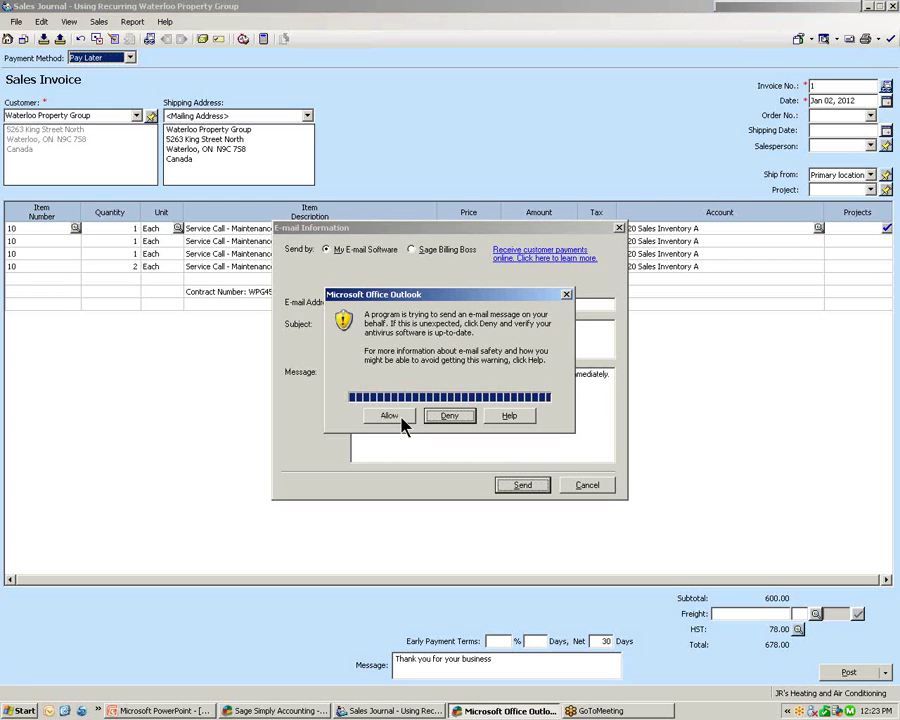
click(401, 419)
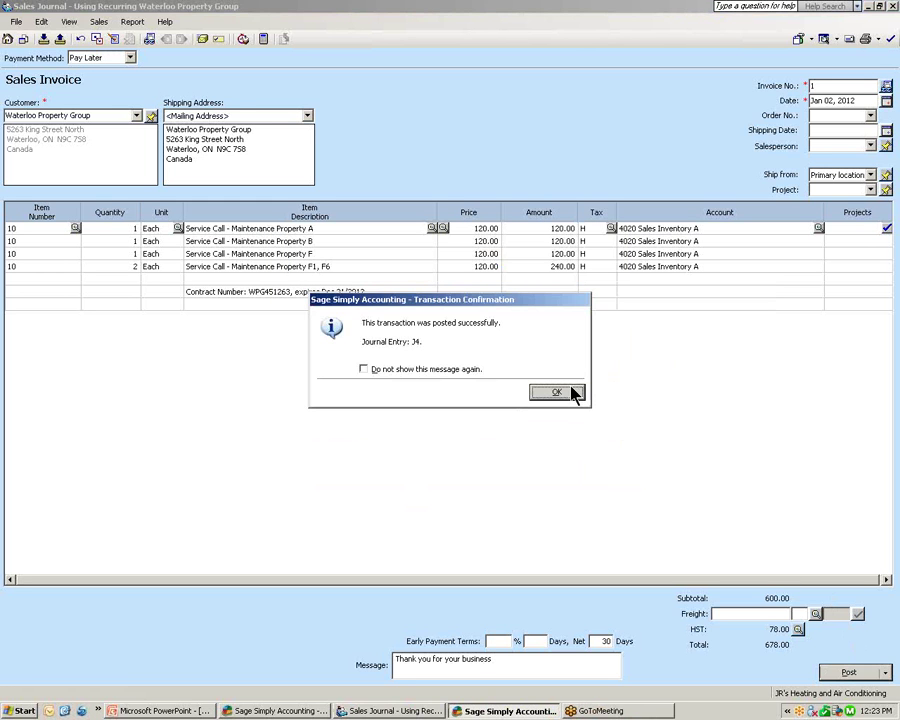
Finish posting the January invoice and recall the recurring Waterloo Property Group sales invoice for Feb 02, 2012.
click(570, 395)
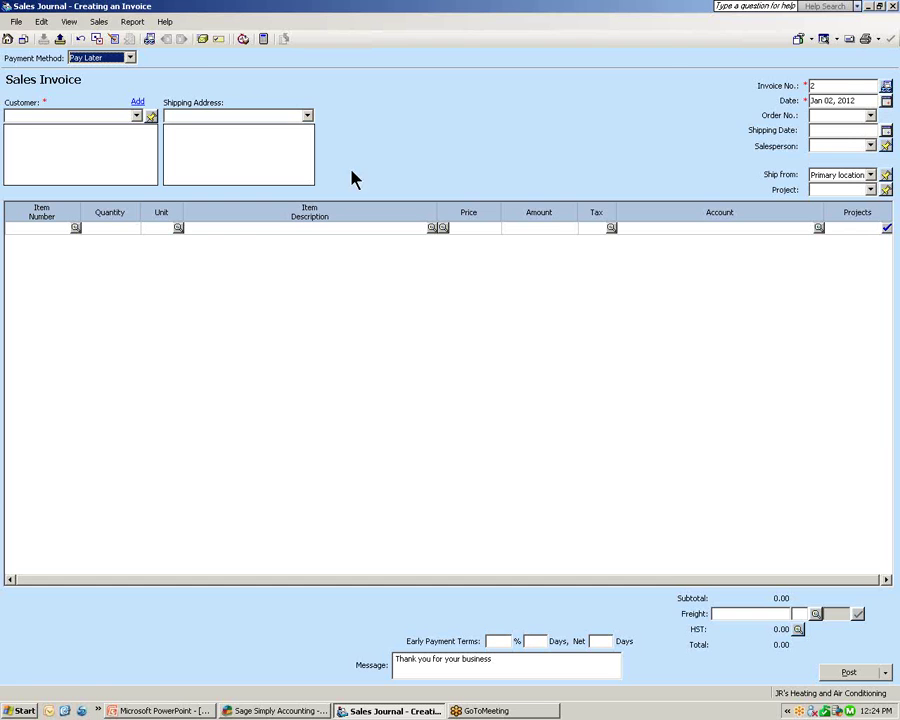
click(60, 42)
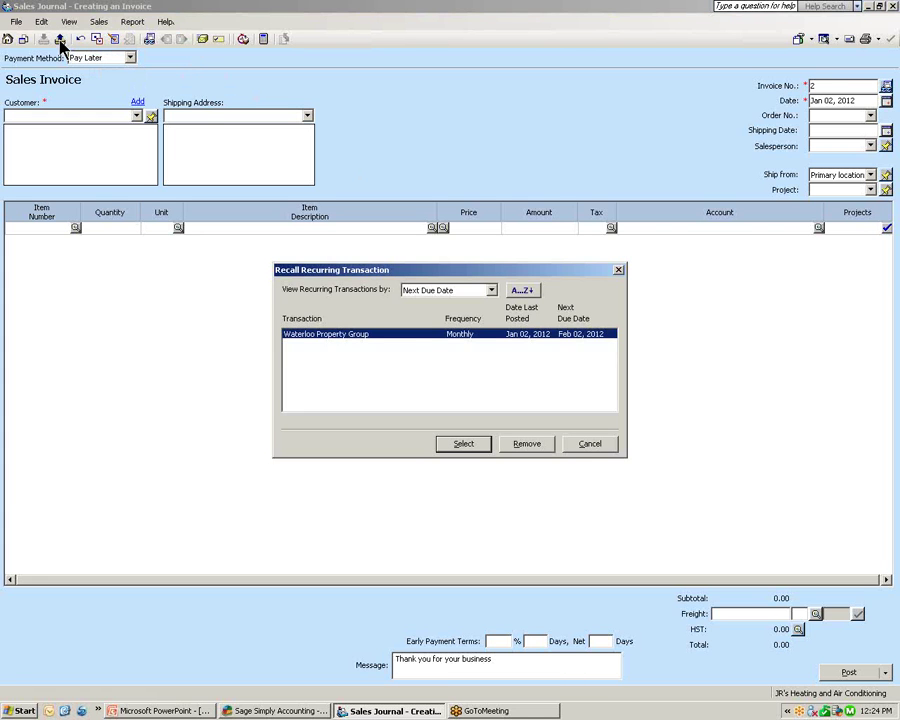
click(466, 446)
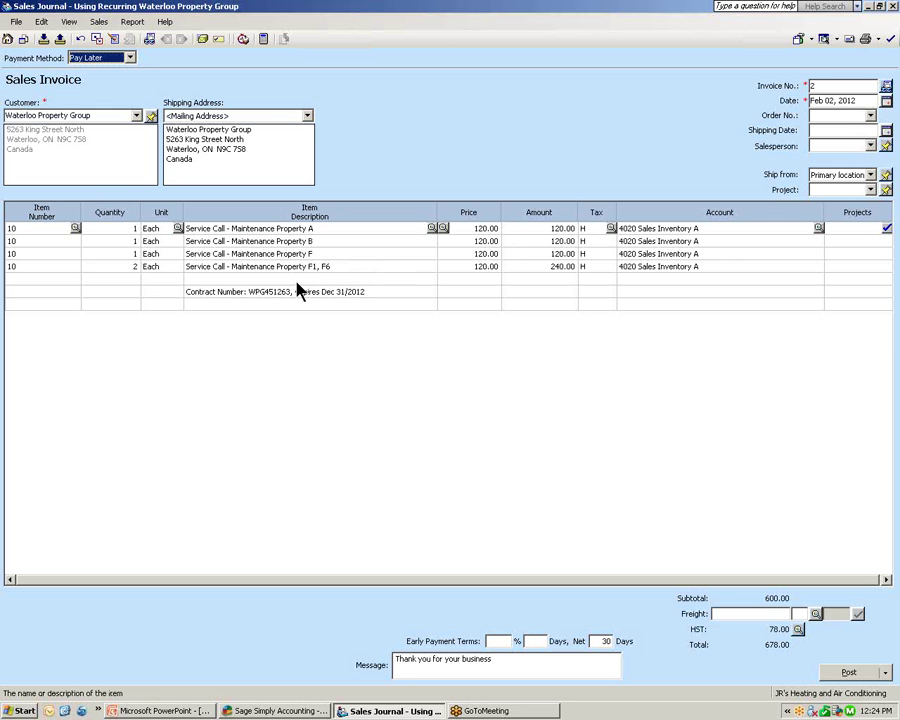
Add item 10 to the invoice's blank line with quantity 1 and description "Service Call - Maintenance Property G1".
click(69, 280)
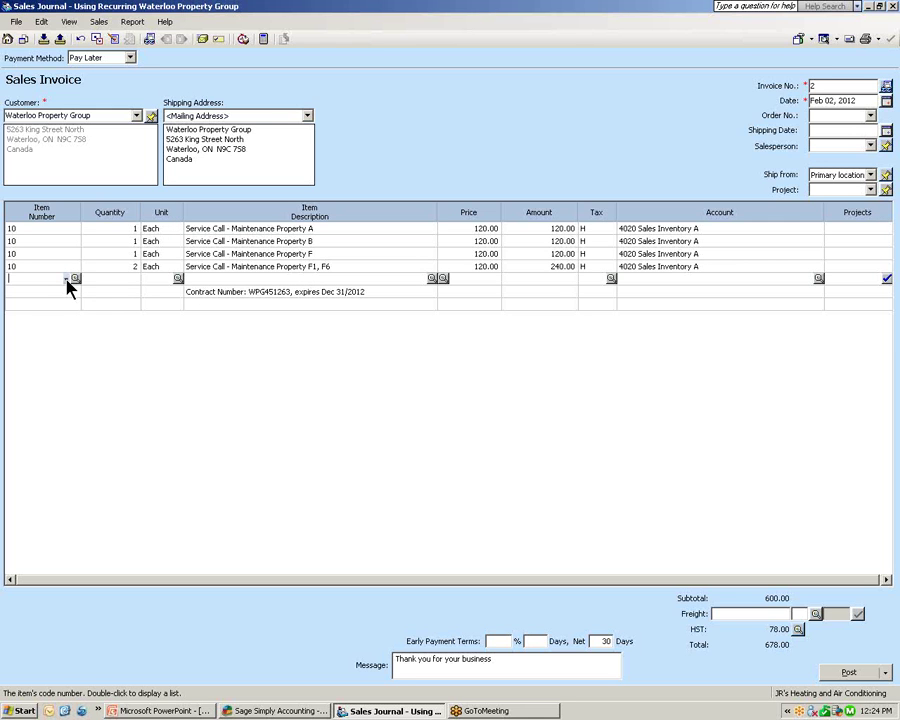
click(66, 278)
text(10)
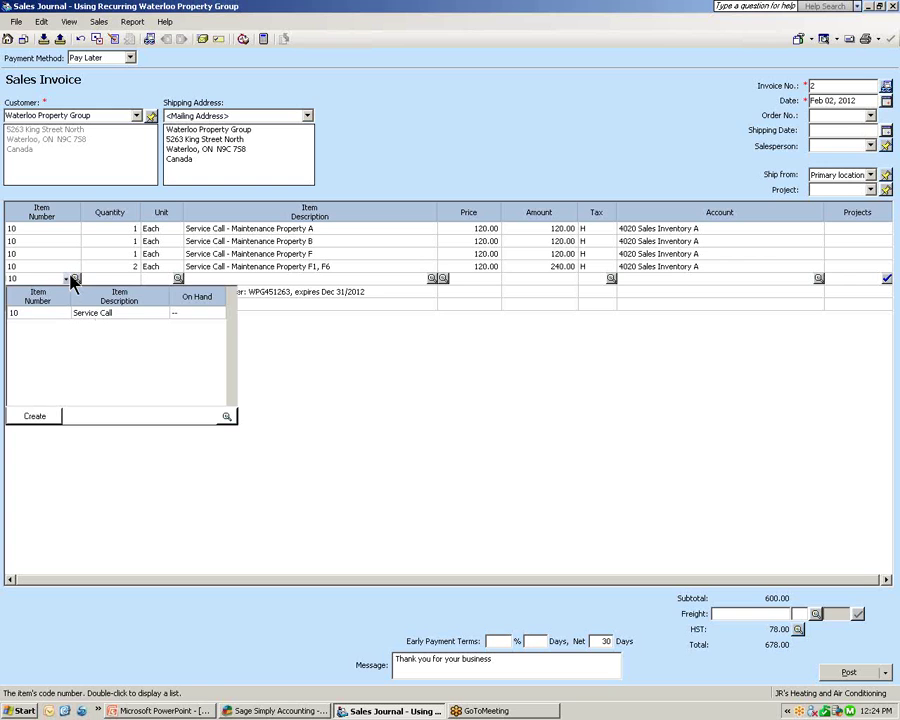
click(92, 314)
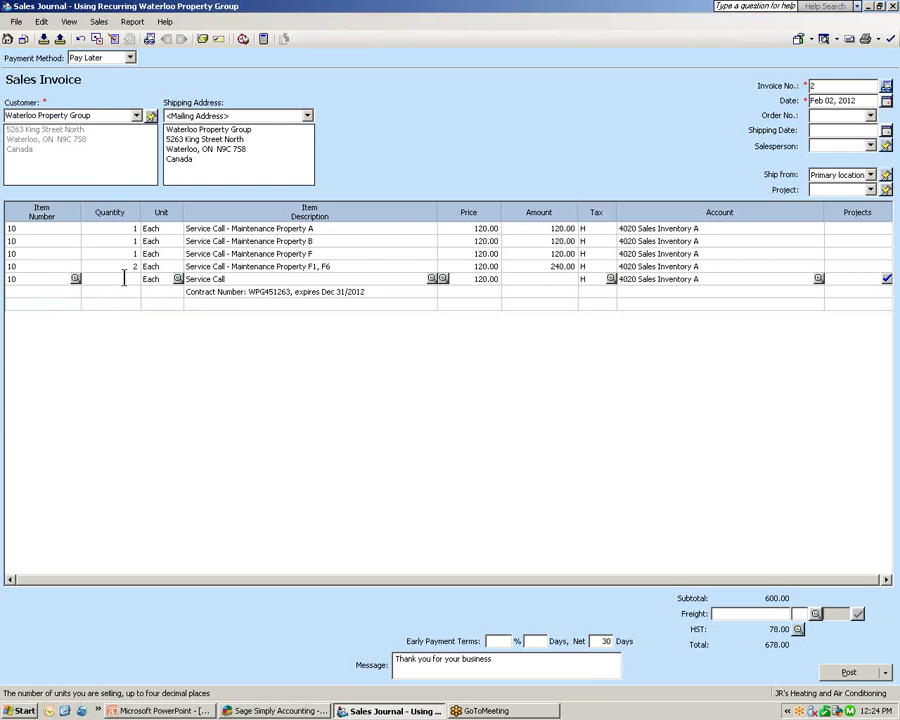
text(1)
click(248, 280)
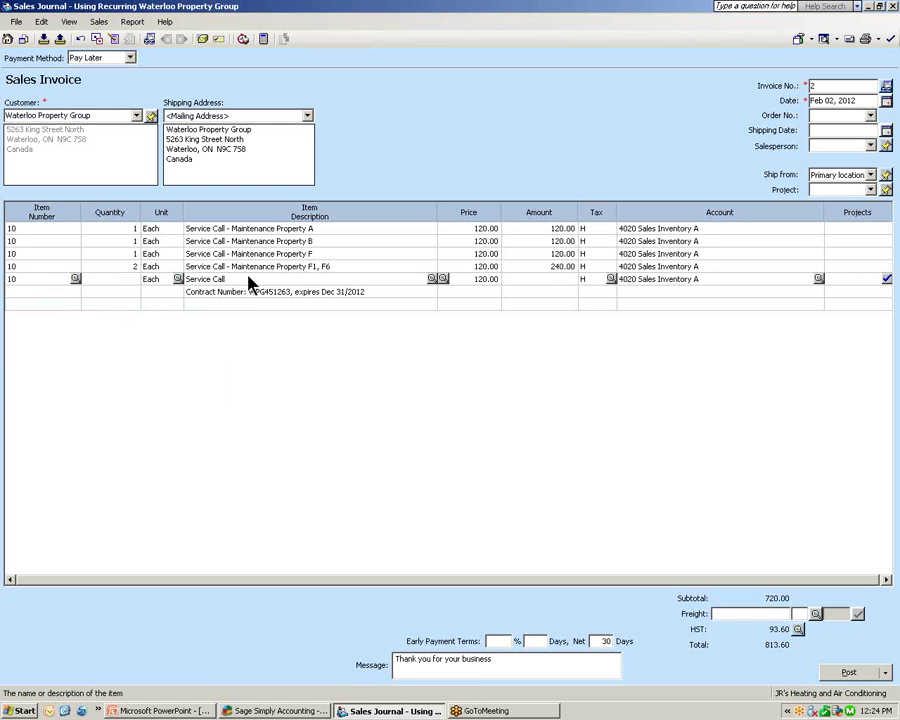
text(-)
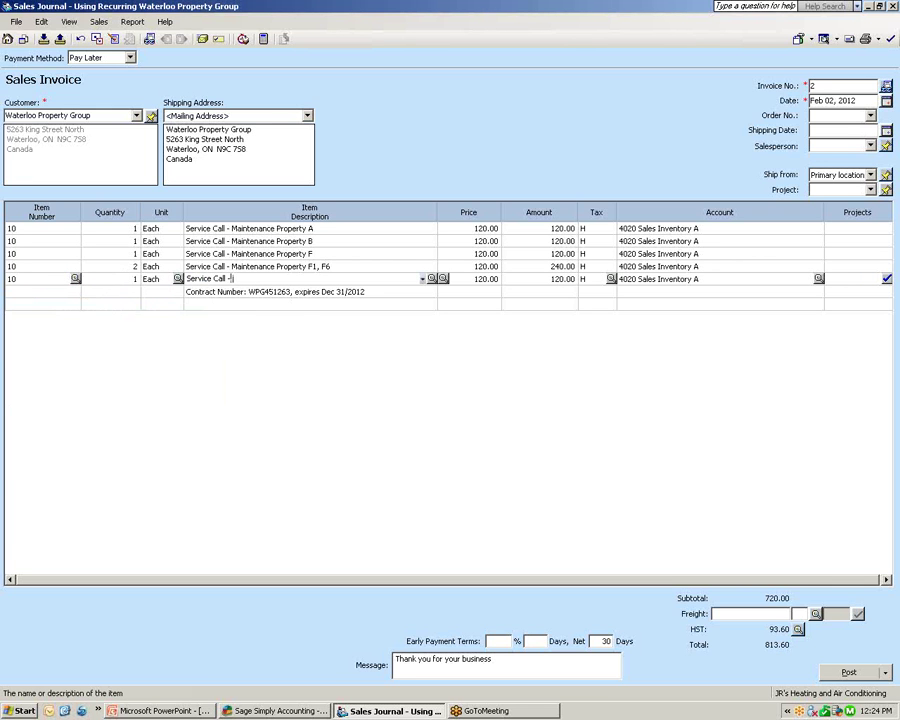
text( Maintenance Property G1)
key(Tab)
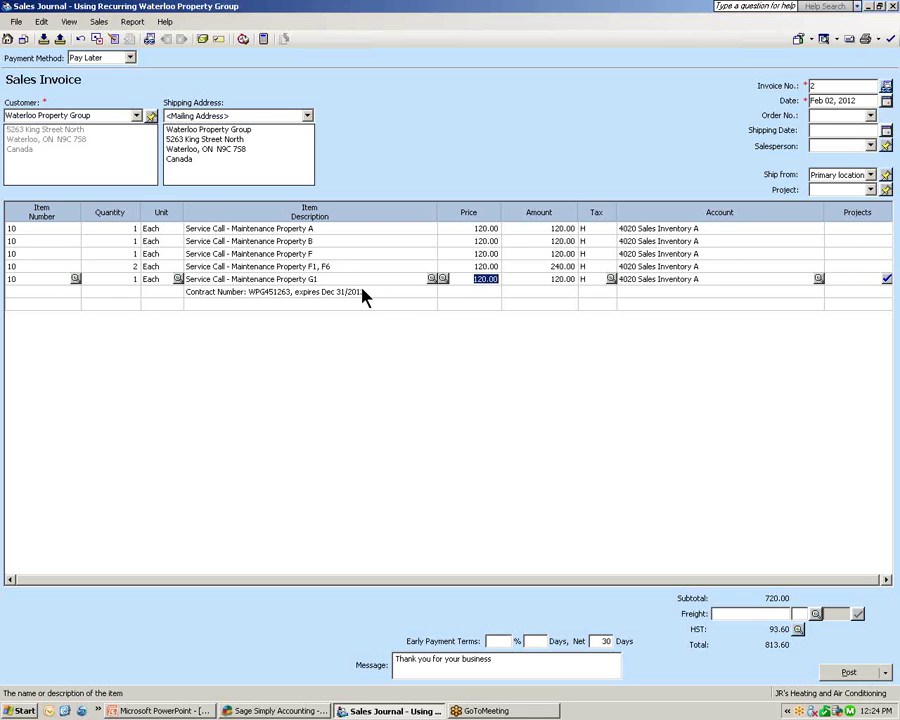
Insert a blank line above the contract number line of the sales invoice.
click(48, 292)
click(41, 24)
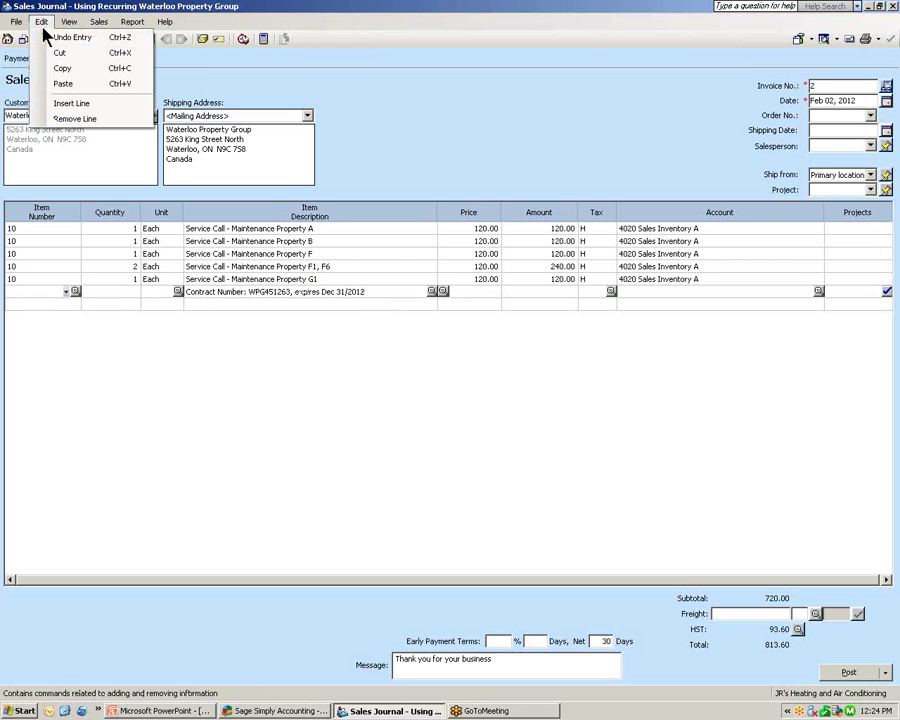
click(49, 105)
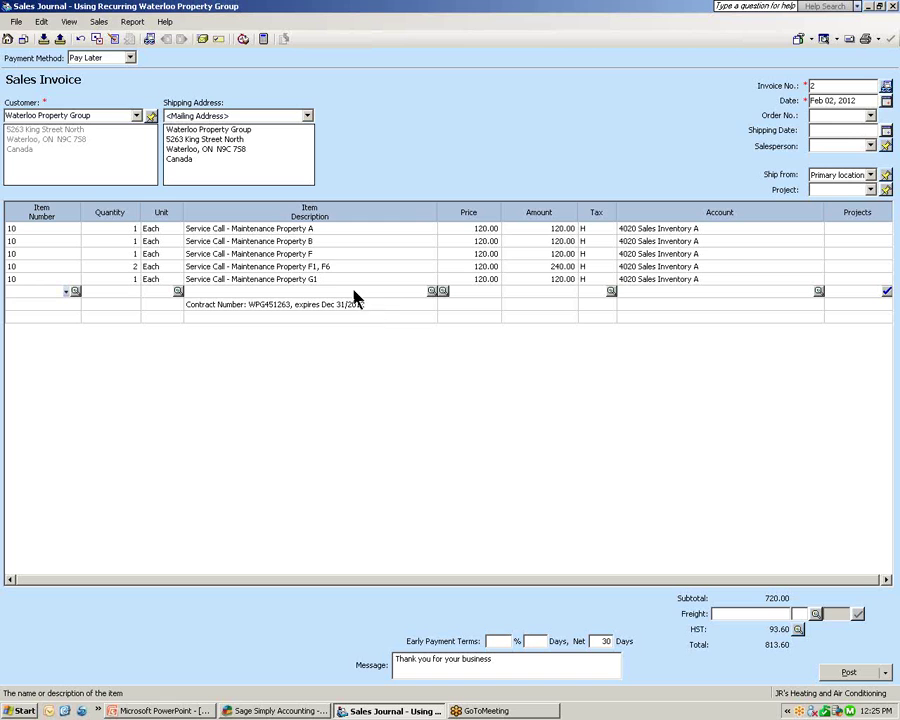
Store the modified invoice as the monthly recurring transaction Waterloo Property Group, overwriting the existing one.
click(42, 42)
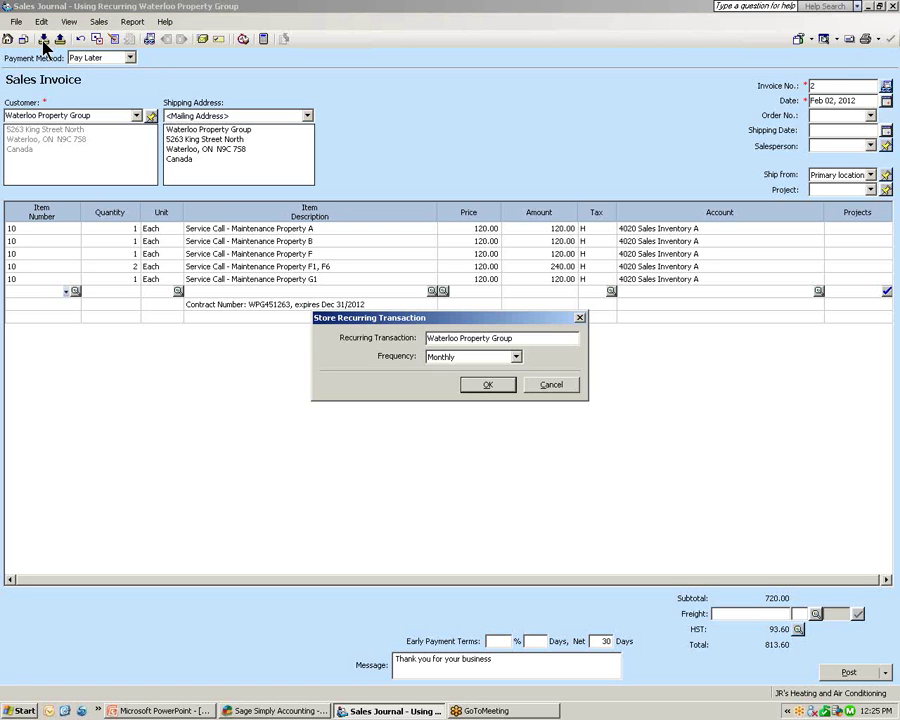
click(504, 388)
click(489, 389)
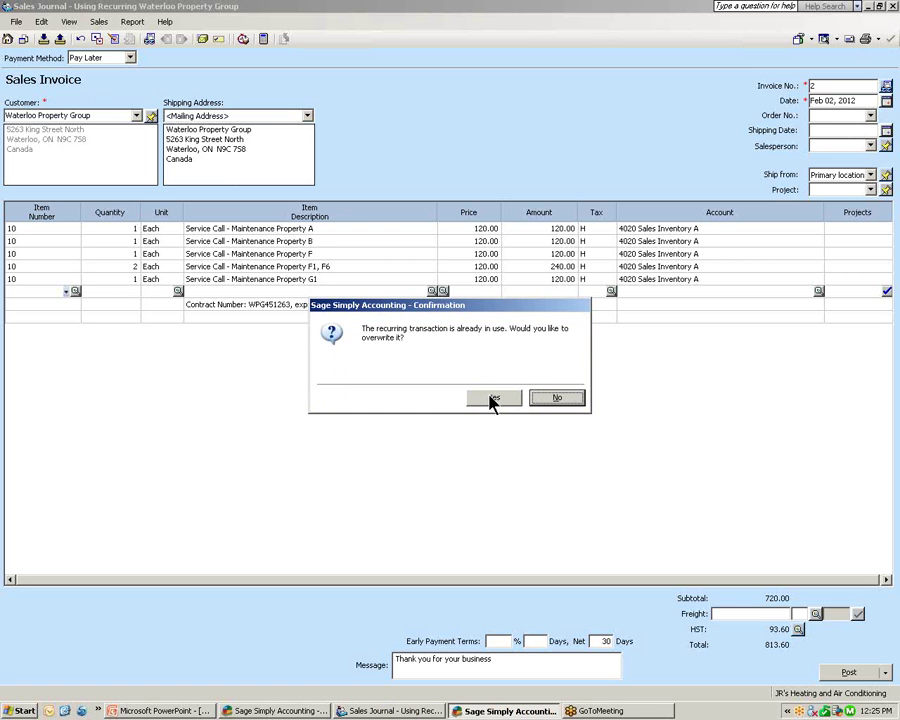
click(491, 403)
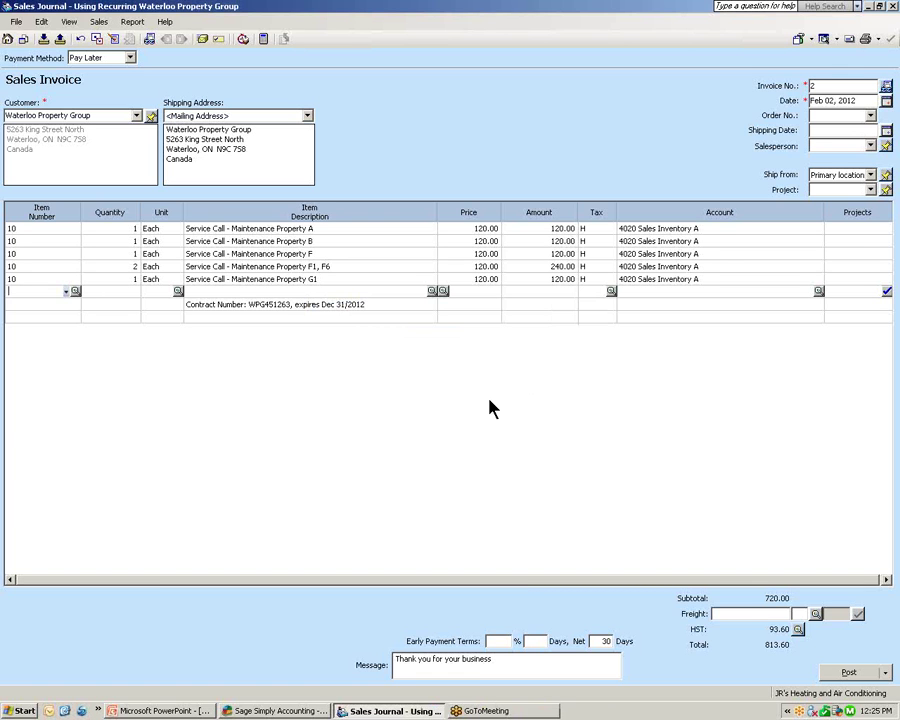
E-mail invoice 2 to the customer with My E-mail Software, allowing Outlook to send it.
click(850, 40)
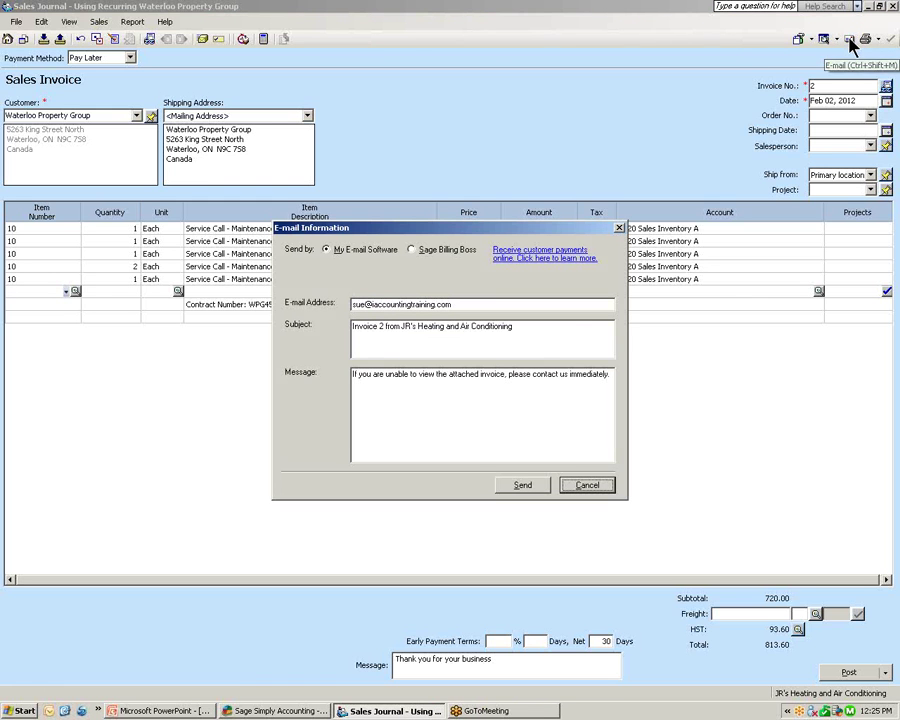
click(522, 486)
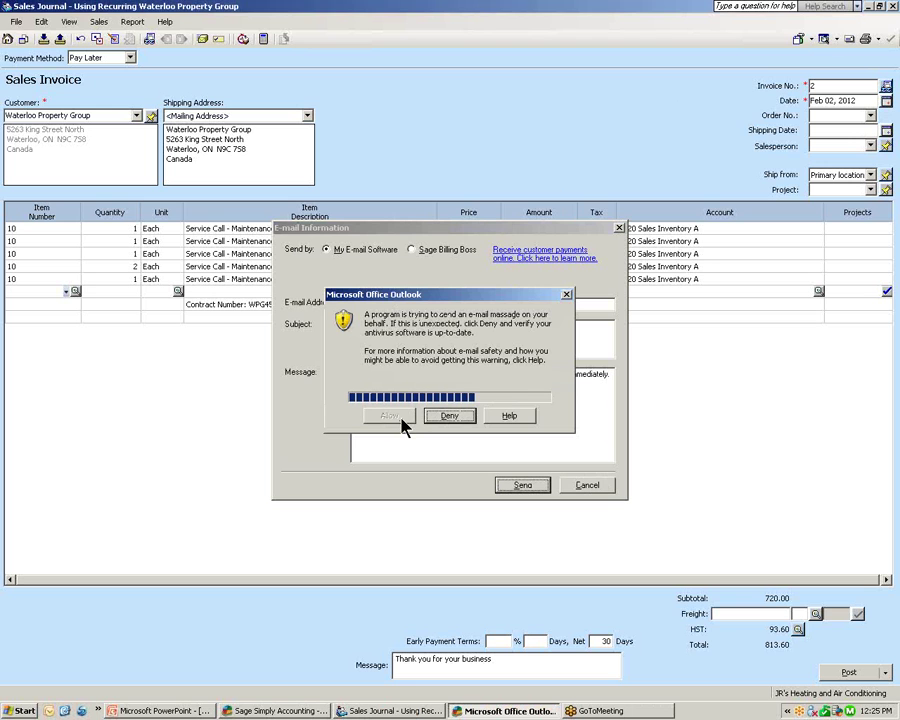
click(402, 420)
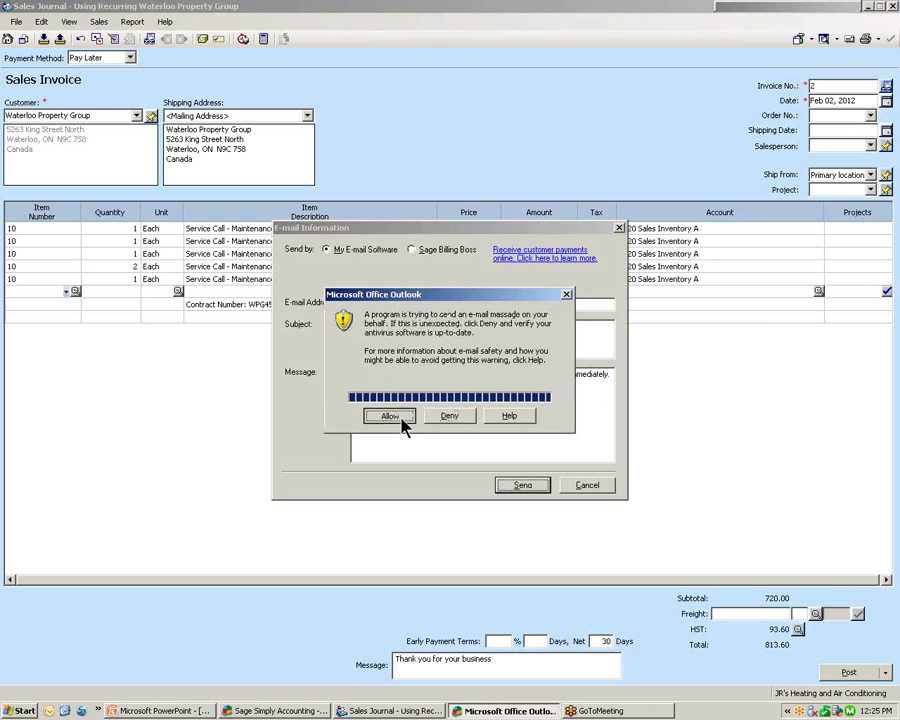
Post the sales invoice dated Feb 02, 2012, accepting the date beyond the session date.
click(858, 678)
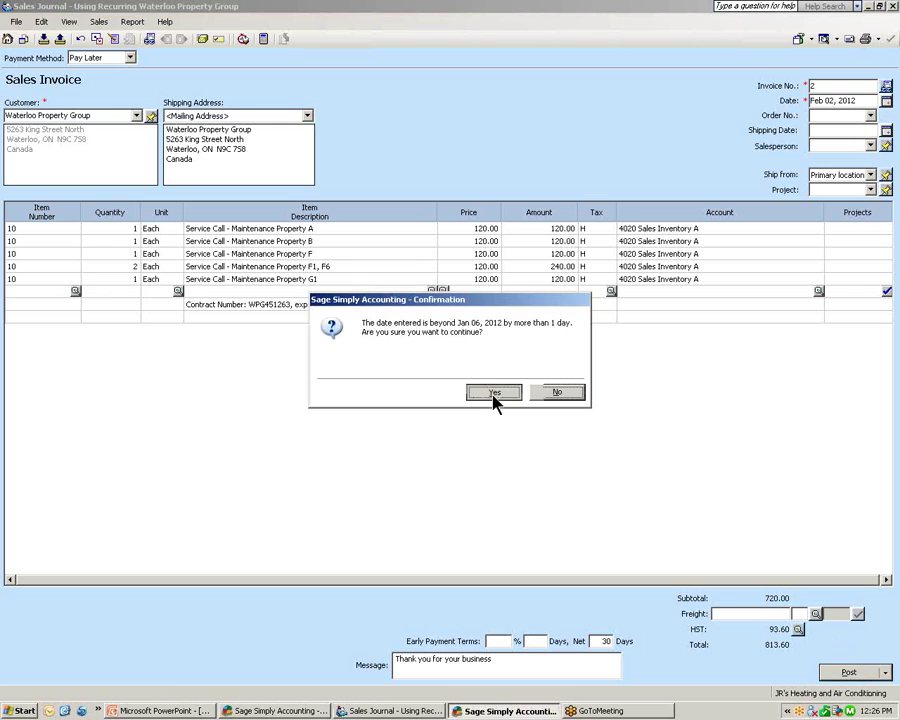
click(493, 395)
click(558, 394)
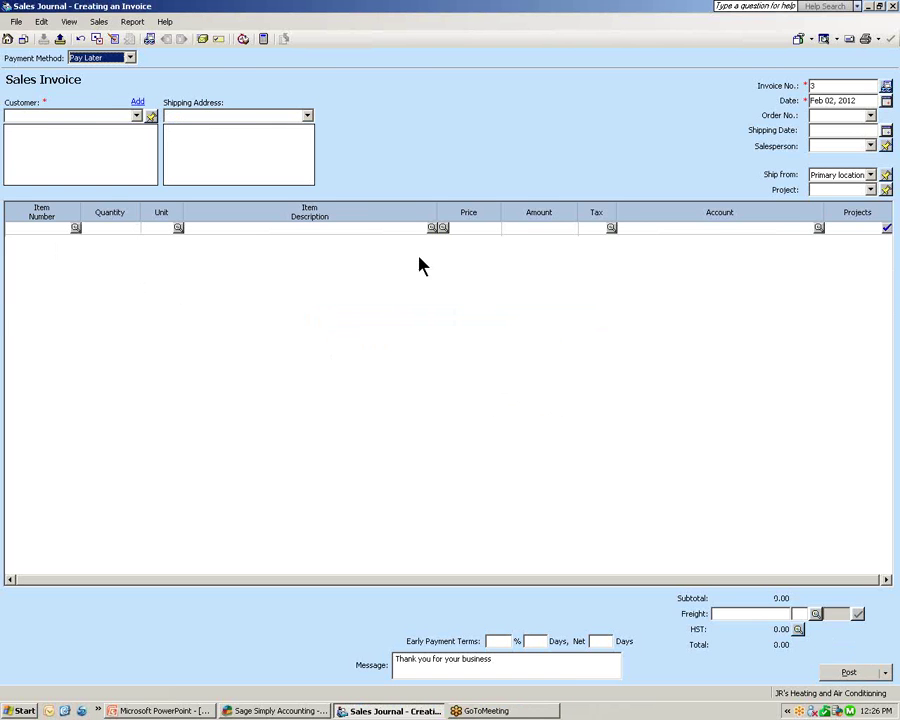
Recall the recurring Waterloo Property Group invoice to check its stored lines, then close the sales journal and discard the transaction.
click(60, 40)
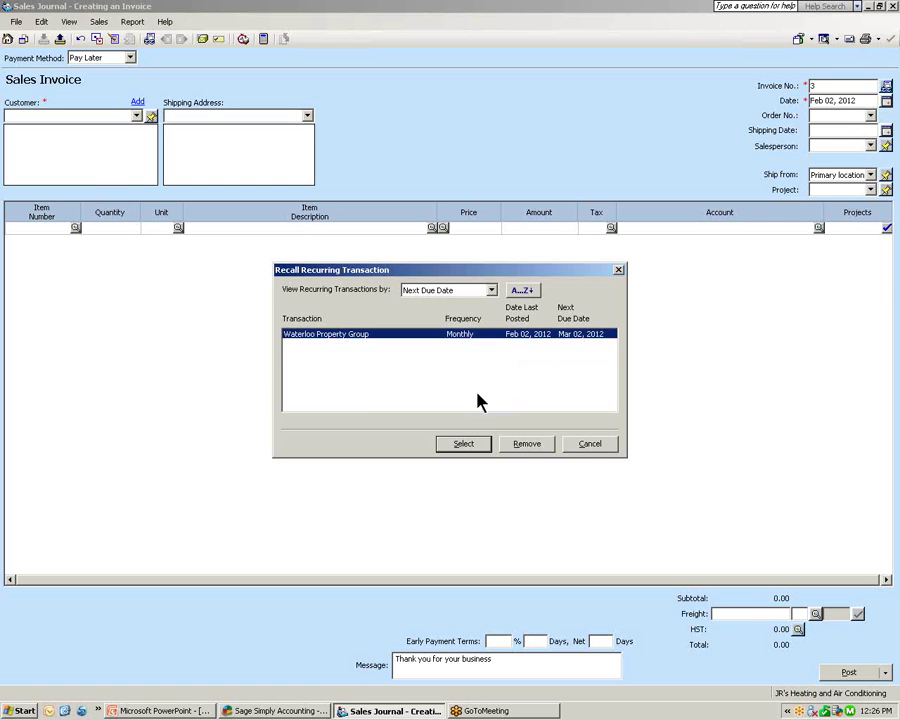
click(461, 447)
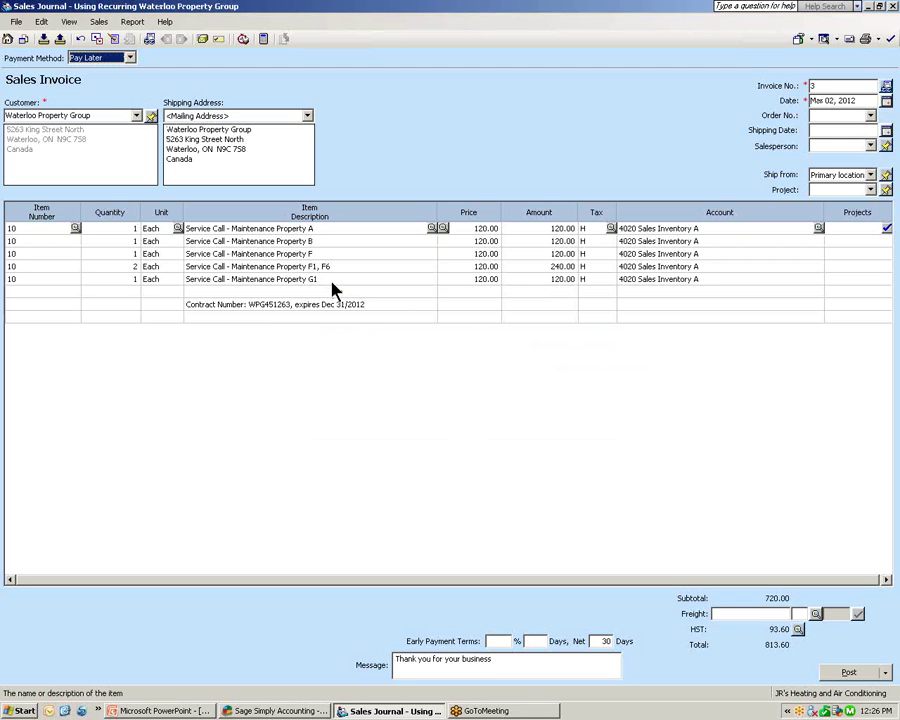
click(893, 7)
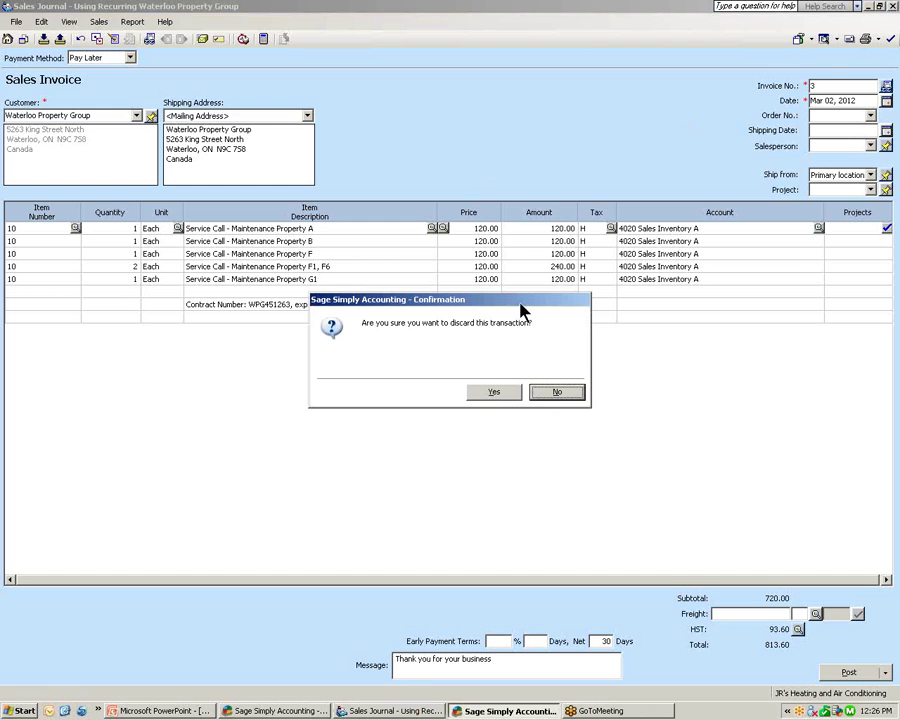
click(497, 398)
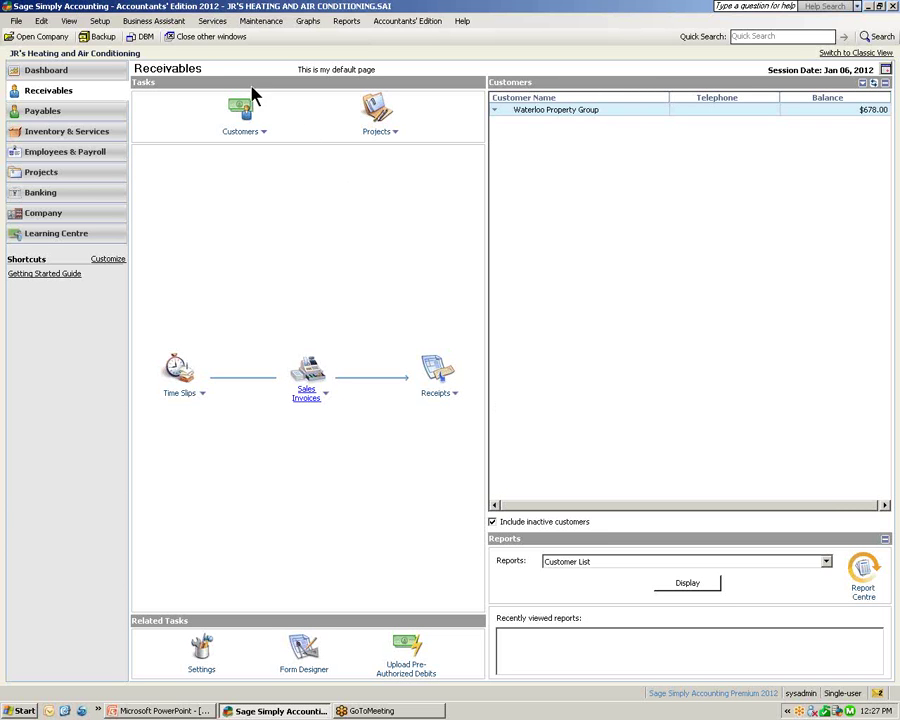
Show the recurring transactions due on or before Mar 16, 2012 in the Daily Business Manager.
click(143, 37)
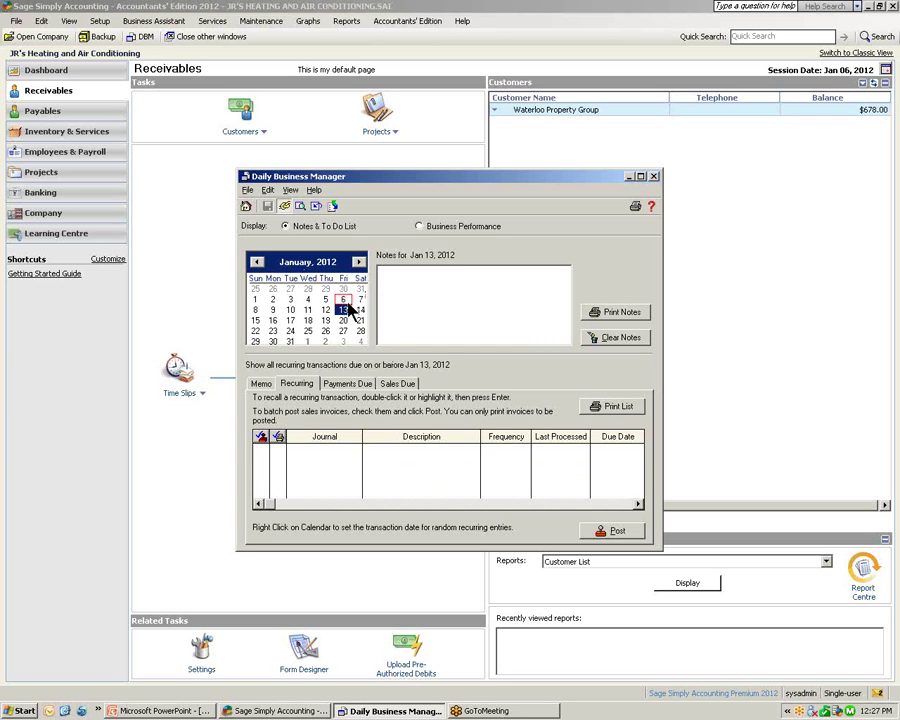
click(359, 263)
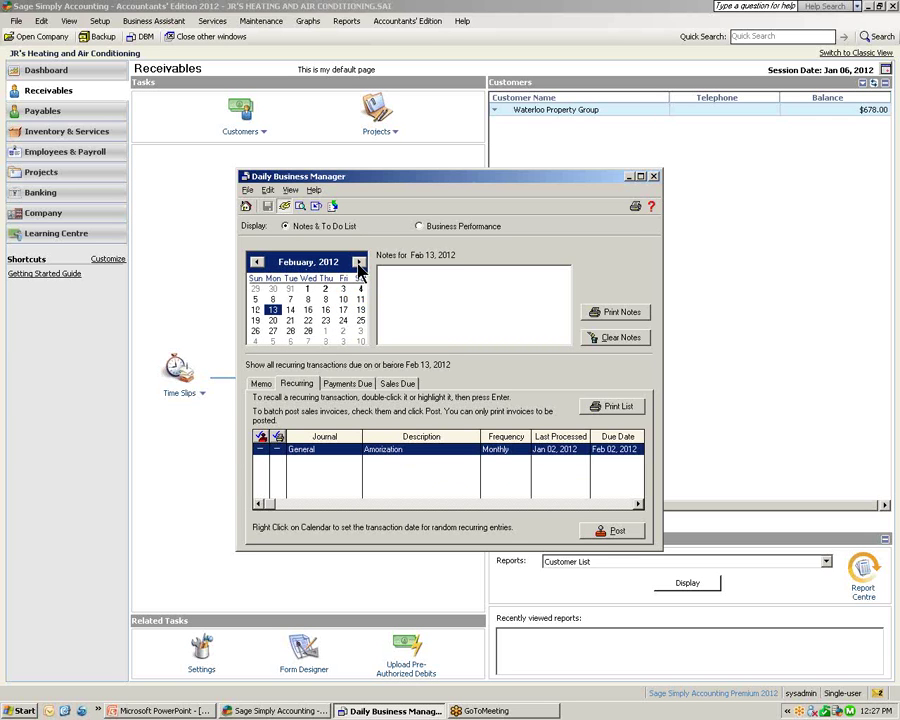
click(359, 263)
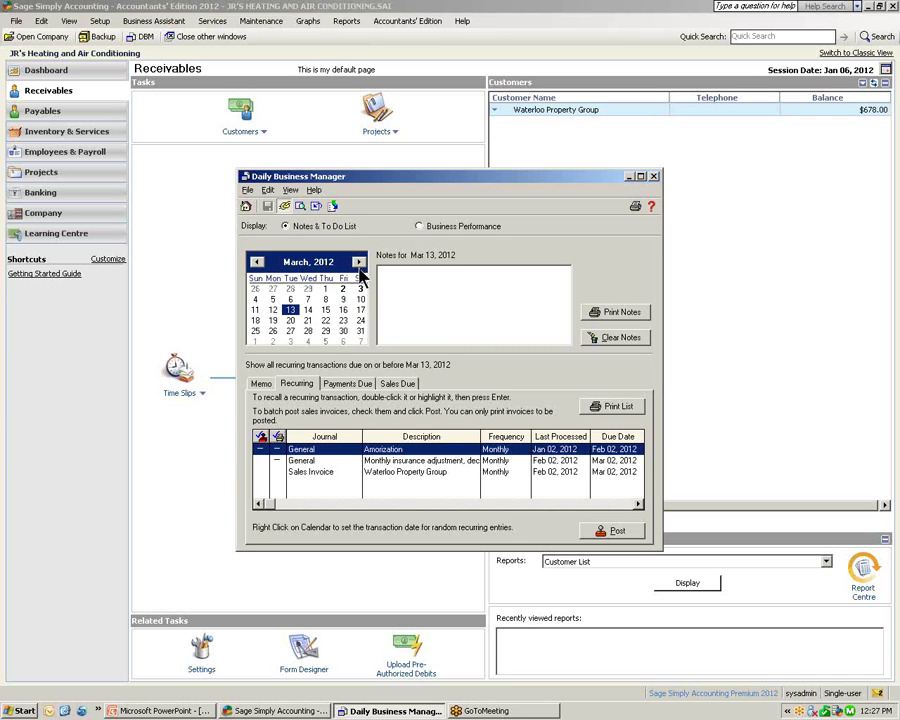
click(344, 310)
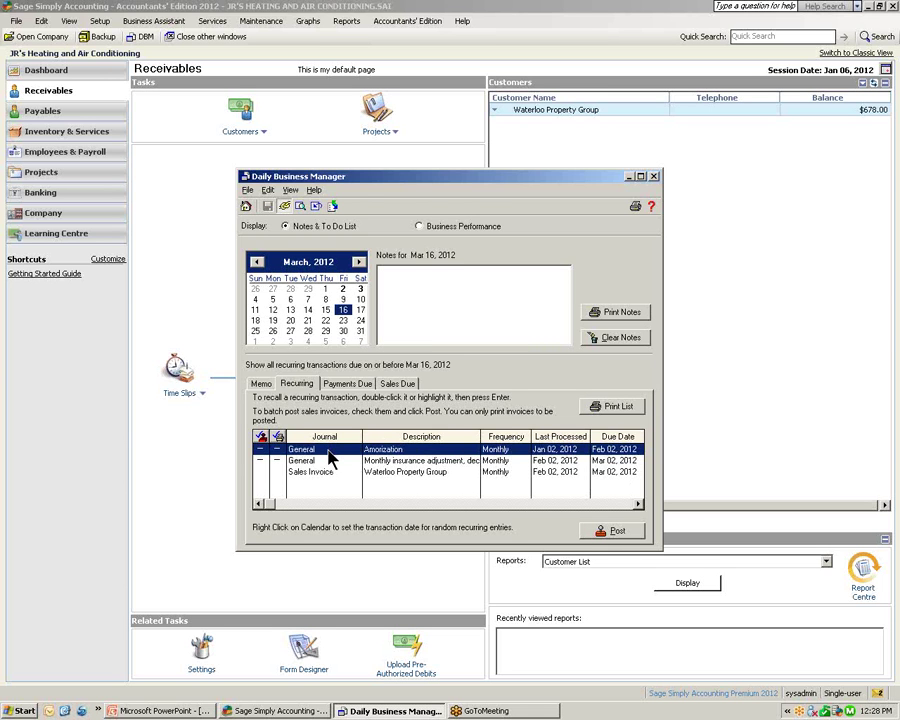
Recall the recurring Amorization entry from the Daily Business Manager and post it dated Feb 02, 2012, closing both windows when done.
double_click(394, 454)
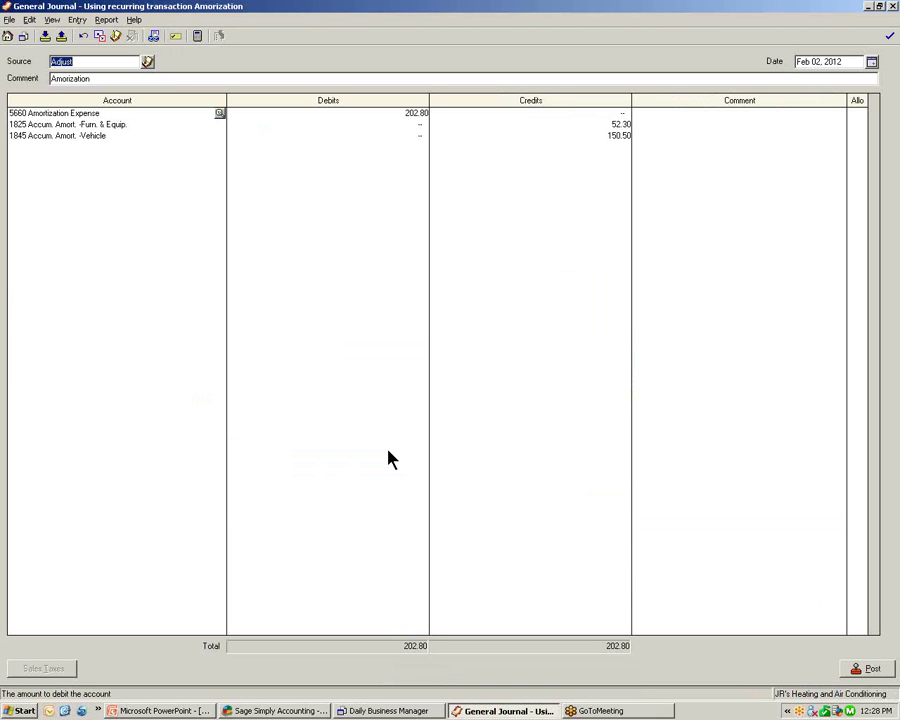
click(872, 670)
click(492, 401)
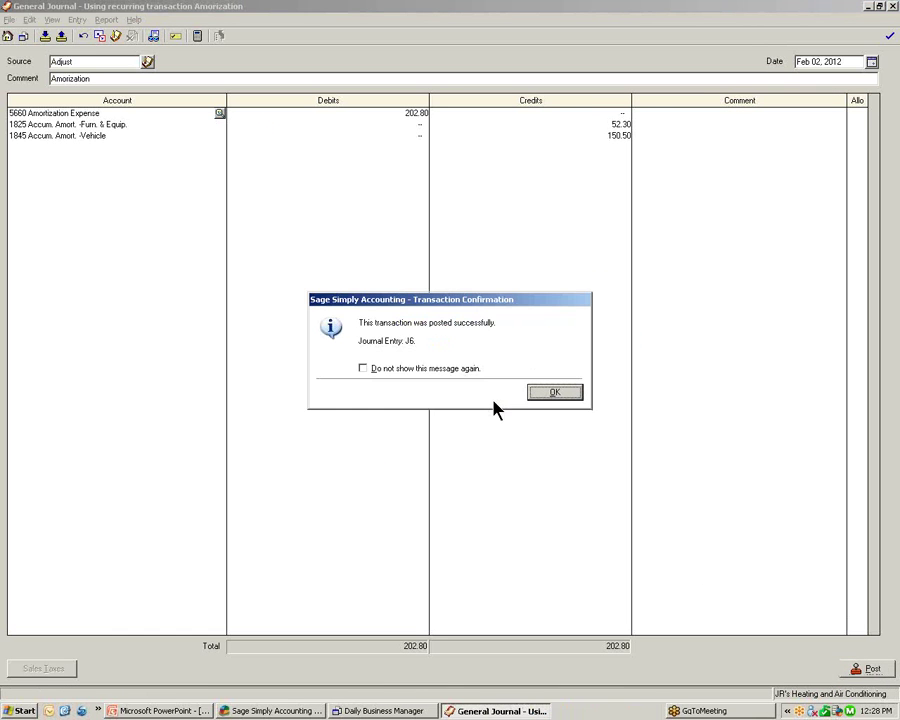
click(555, 394)
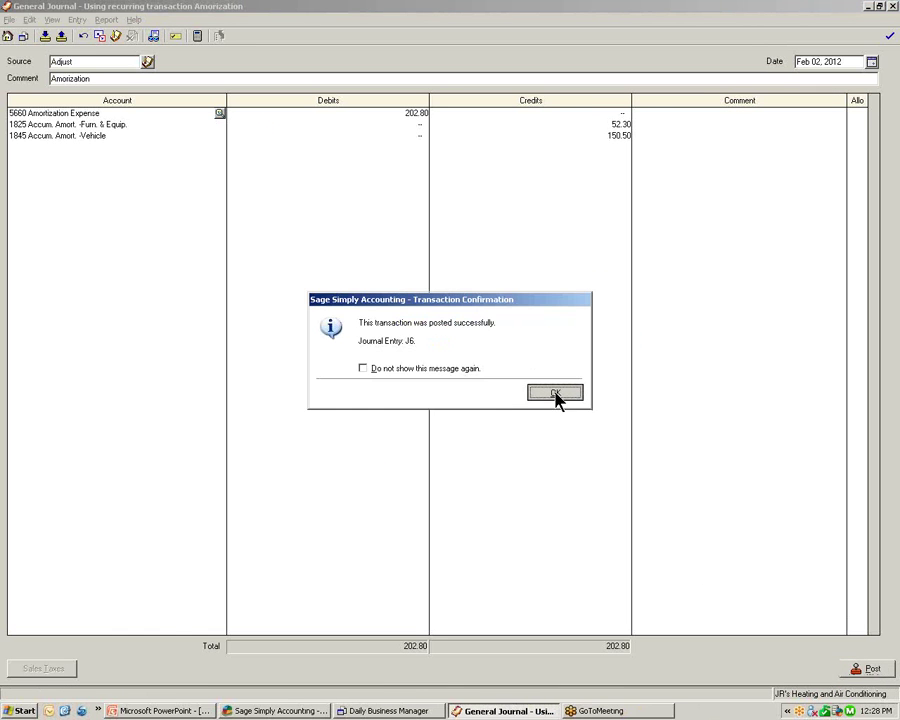
click(892, 6)
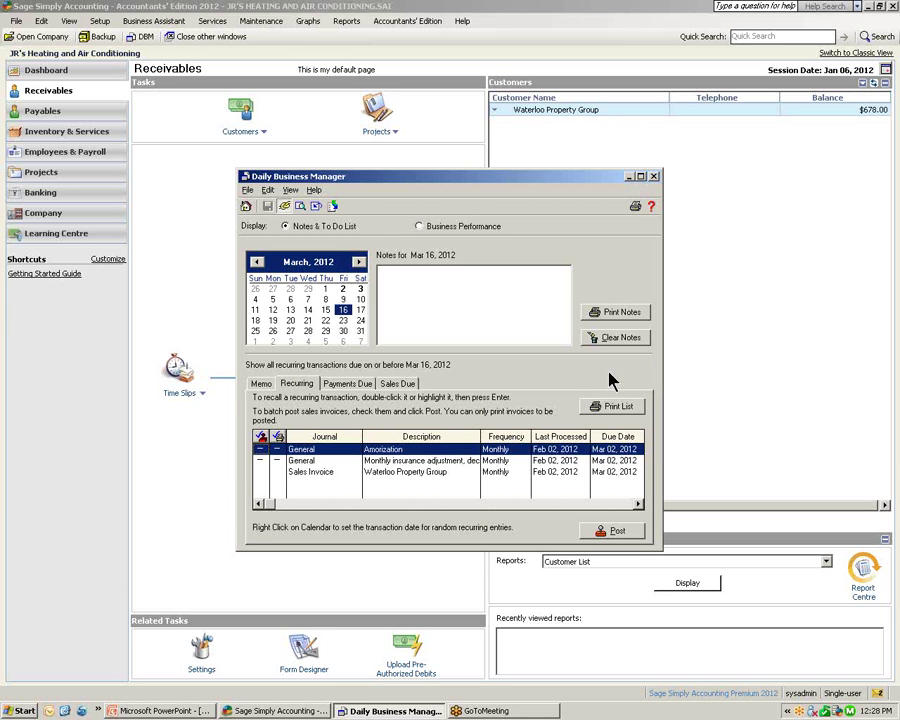
click(654, 177)
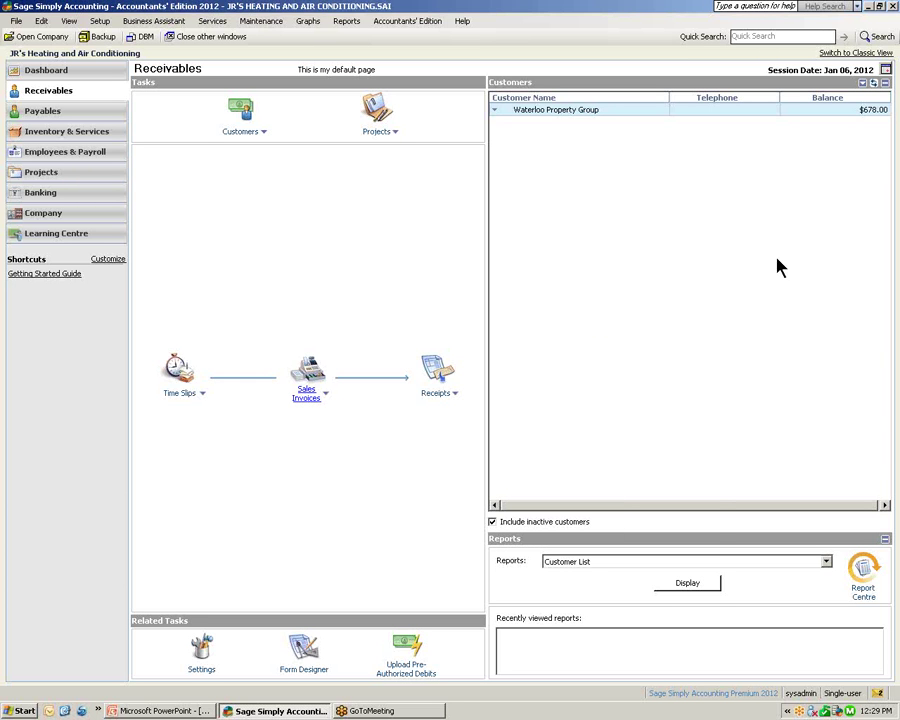
Display the All Transactions report for Recurring Transactions in a maximized Report Centre.
click(866, 573)
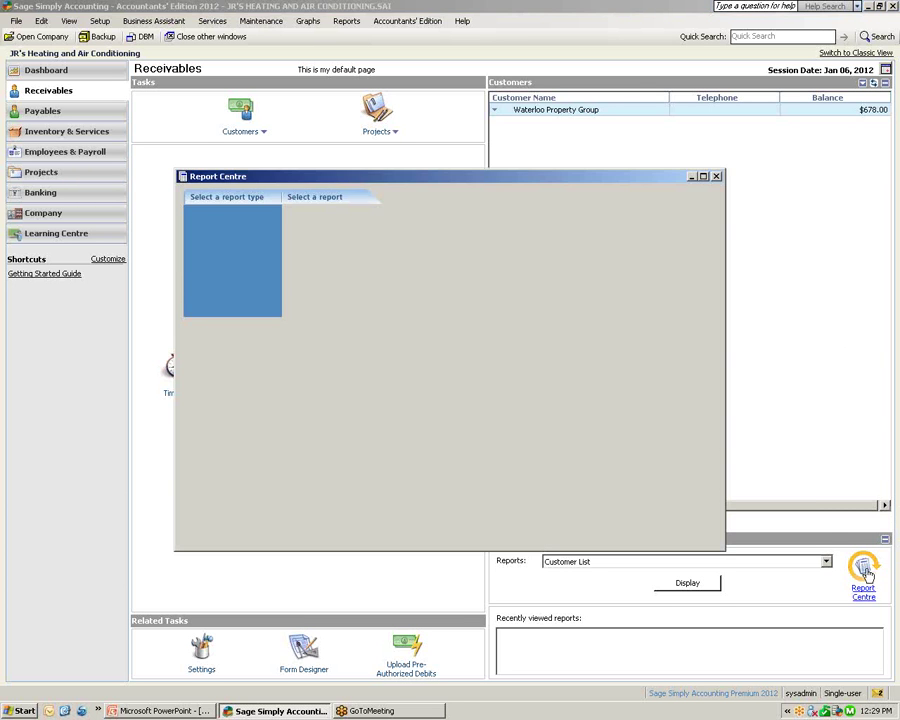
double_click(585, 183)
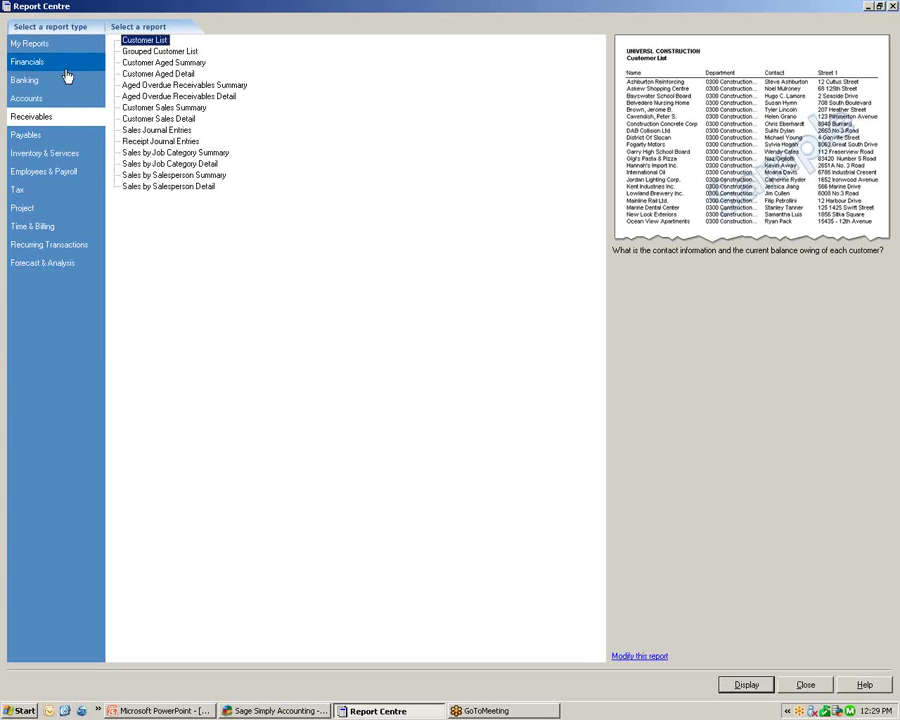
click(78, 252)
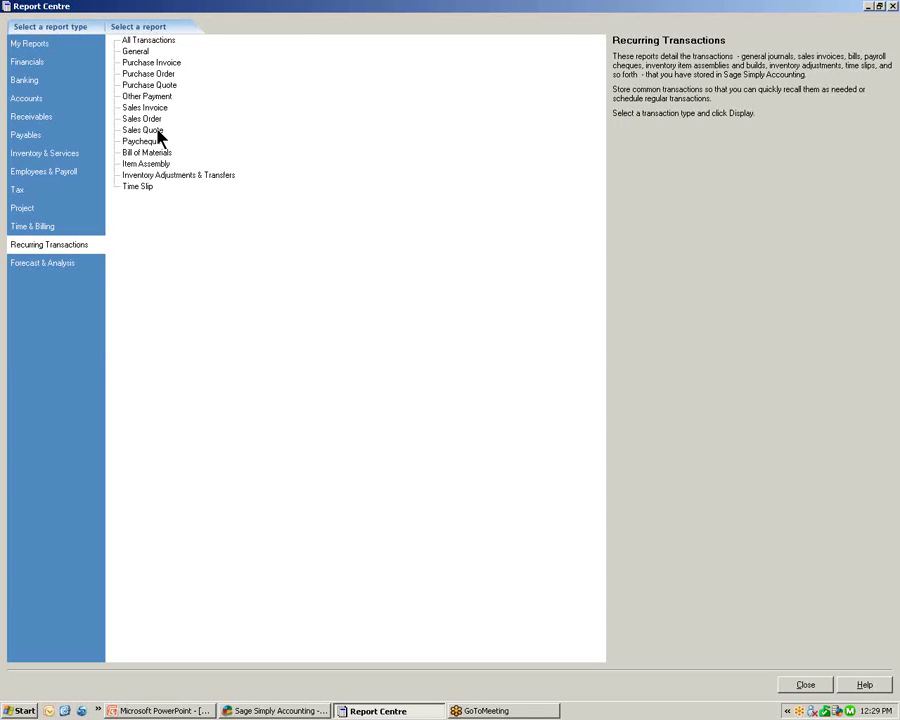
click(167, 42)
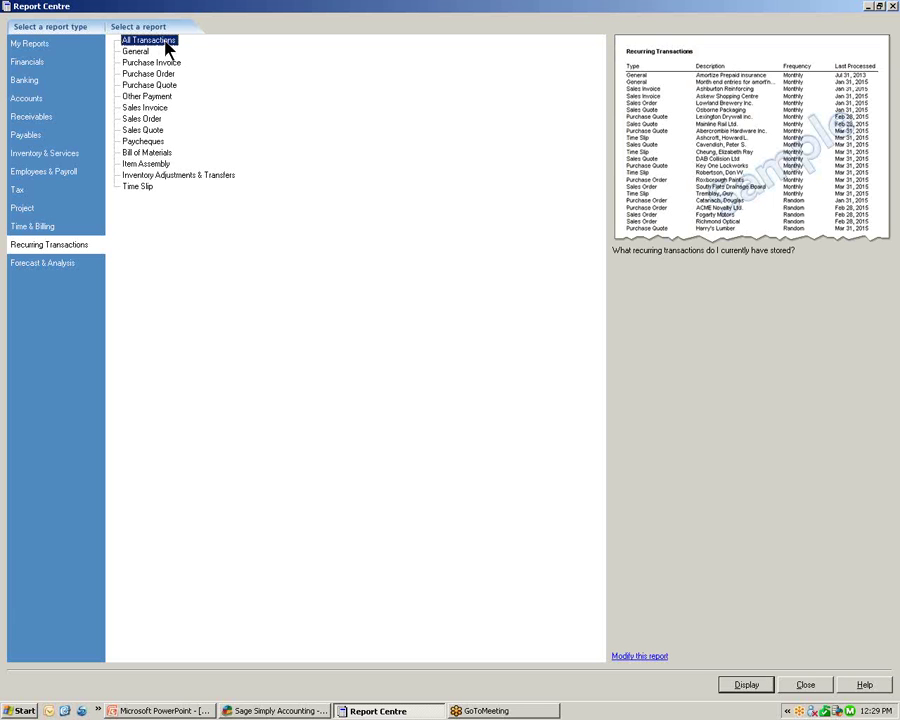
click(750, 688)
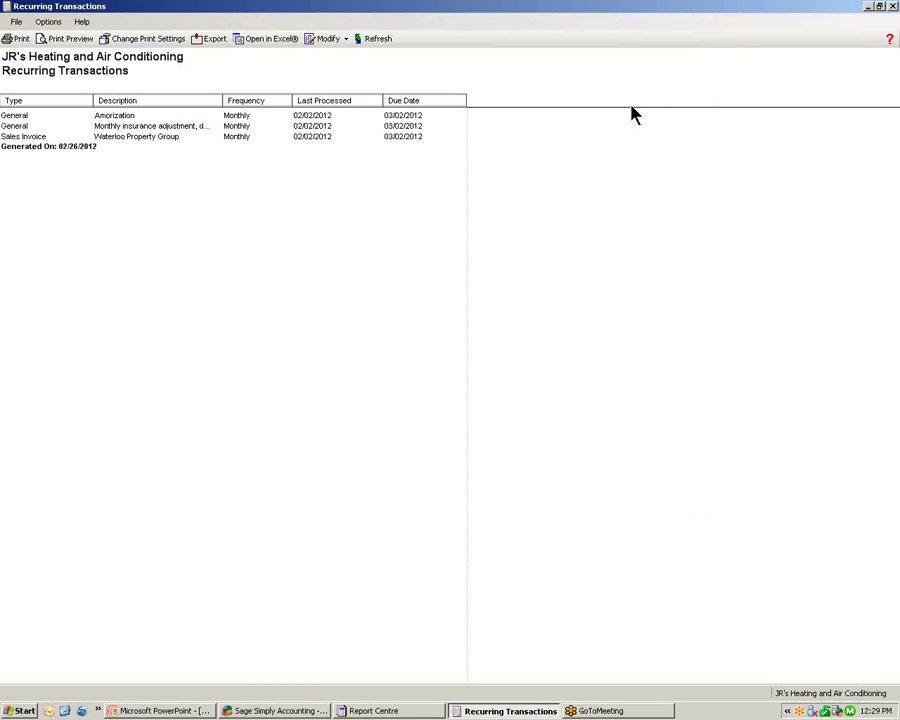
Close the Recurring Transactions report and the Report Centre, and switch to the PowerPoint slide show.
click(893, 7)
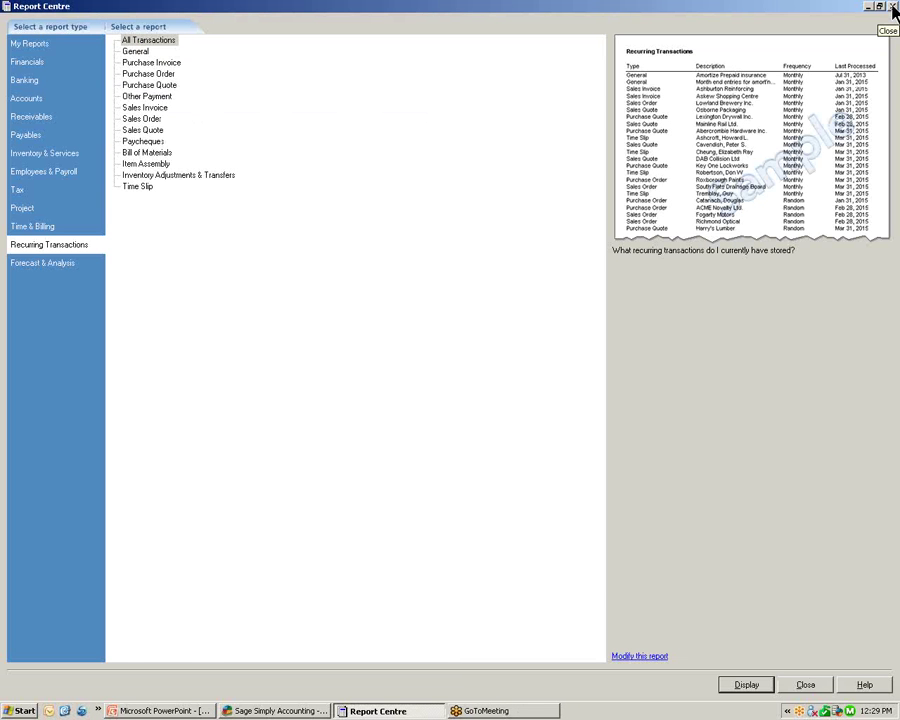
click(893, 7)
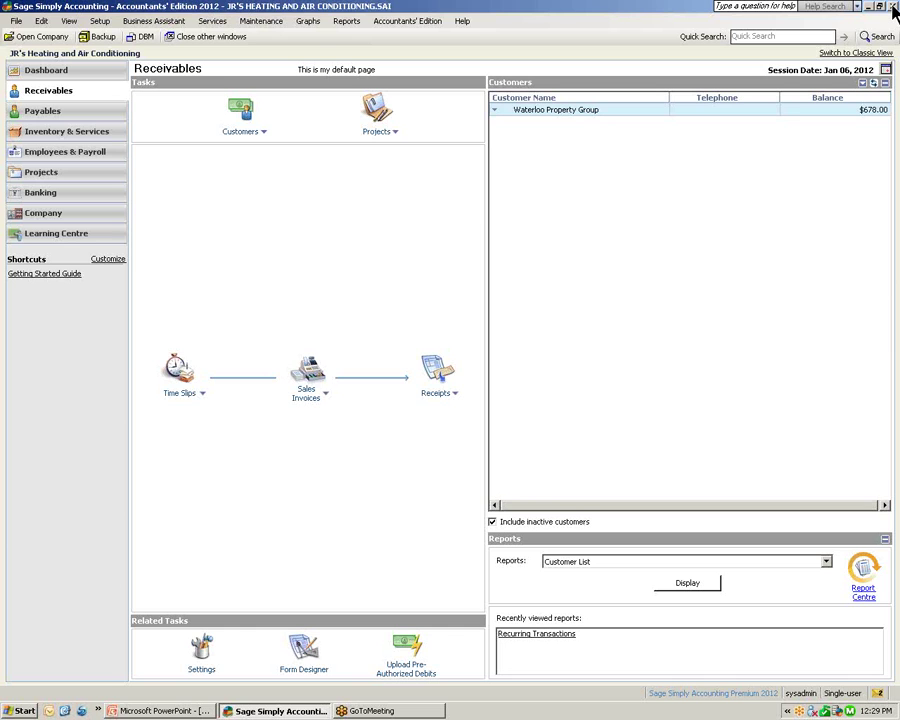
key(alt+Tab)
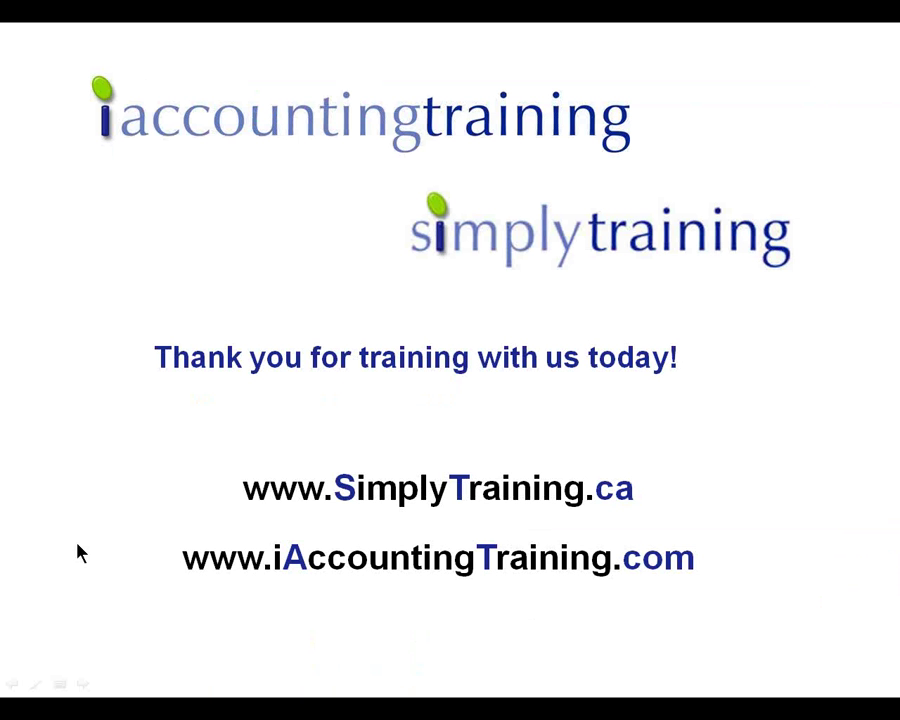